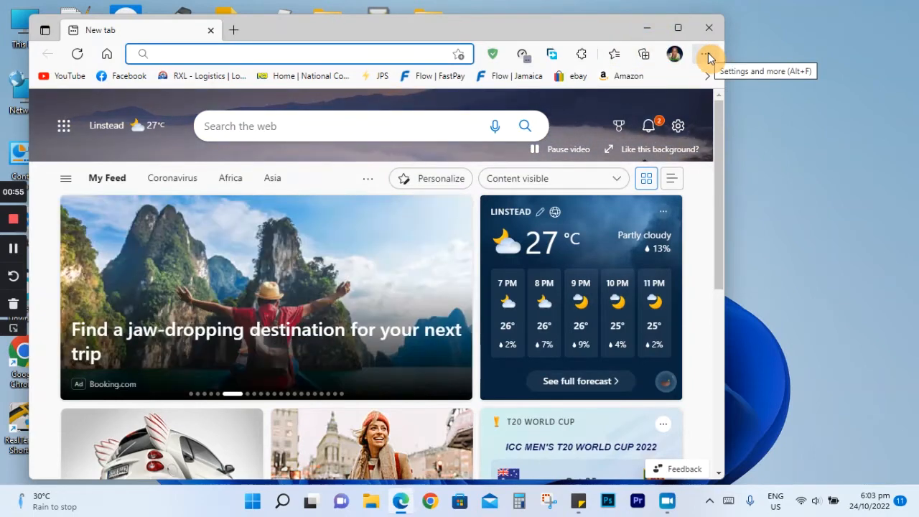
Open the browsing history in Edge and bring up its Clear browsing data dialog.
left_click(707, 54)
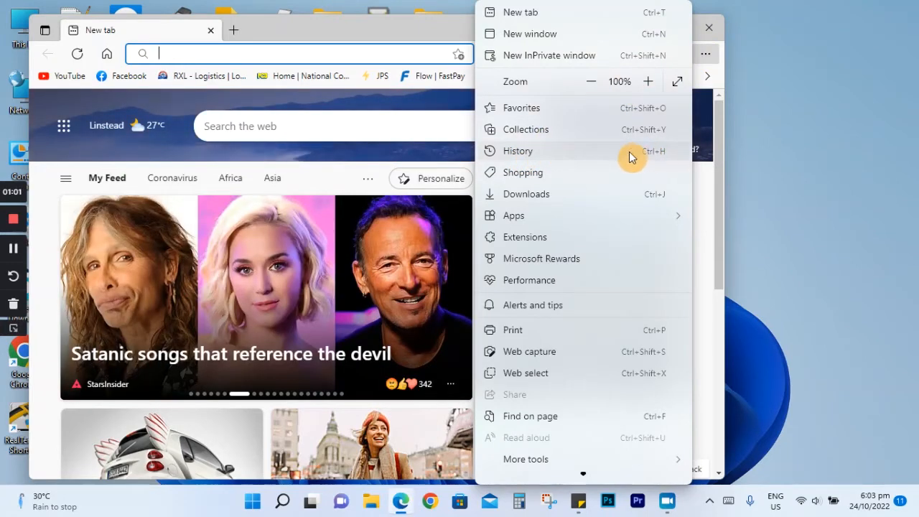
left_click(505, 156)
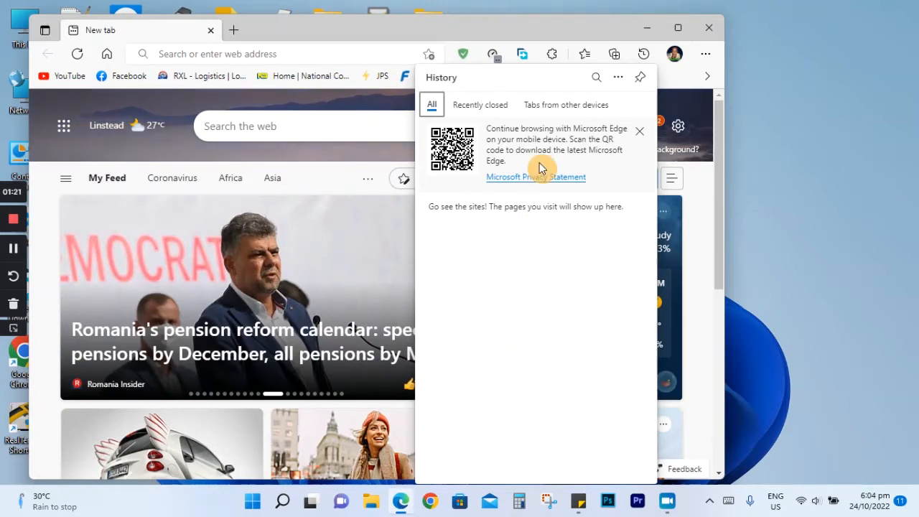
left_click(618, 81)
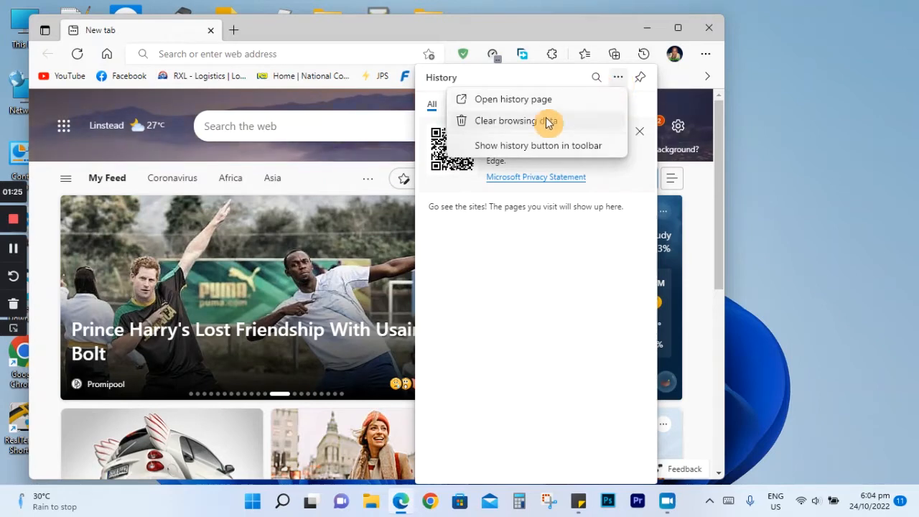
left_click(504, 127)
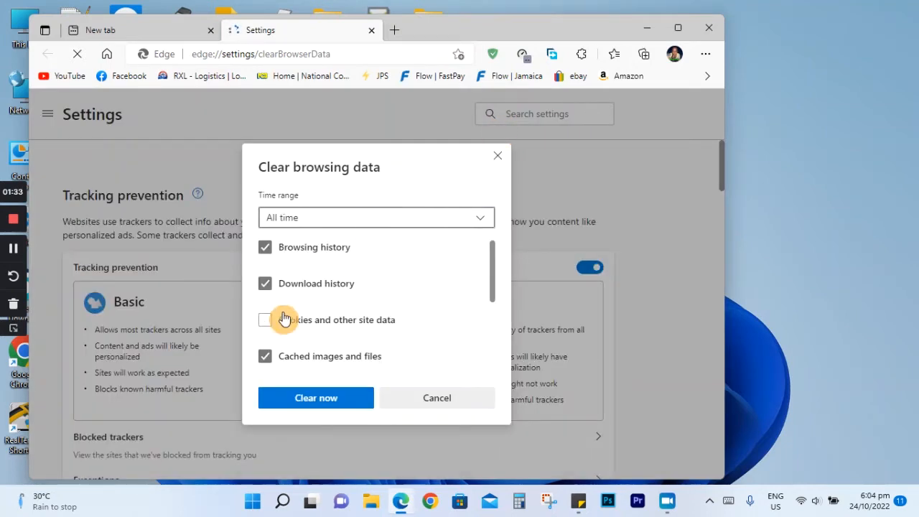
Clear the browsing history, download history and cached files for All time, keeping cookies unselected, and close the open tabs.
left_click(300, 225)
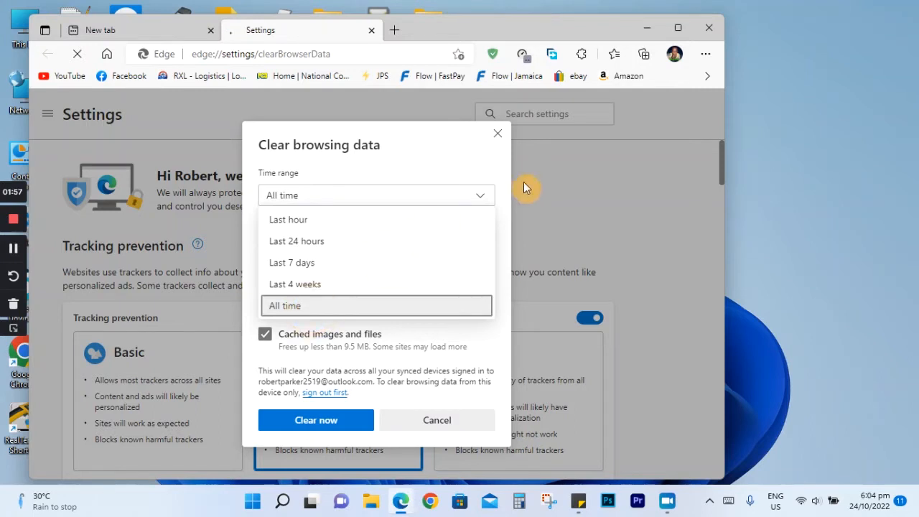
left_click(480, 203)
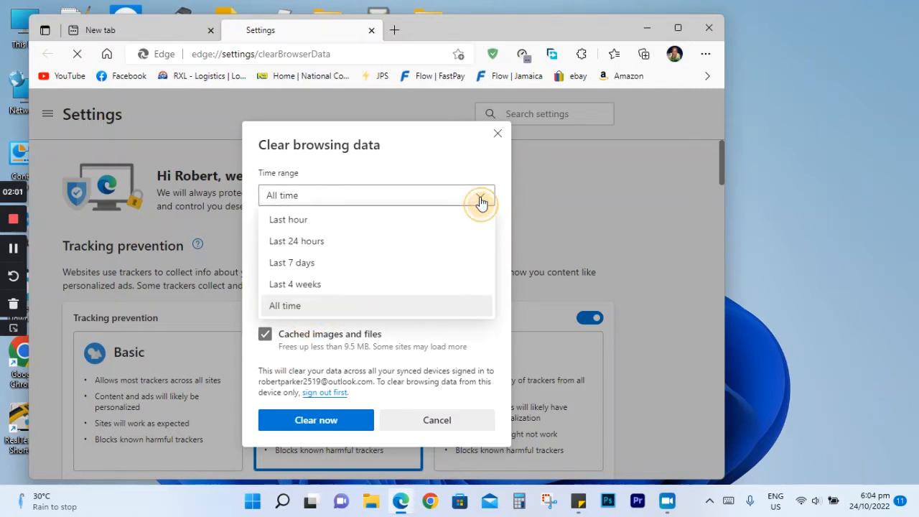
left_click(481, 204)
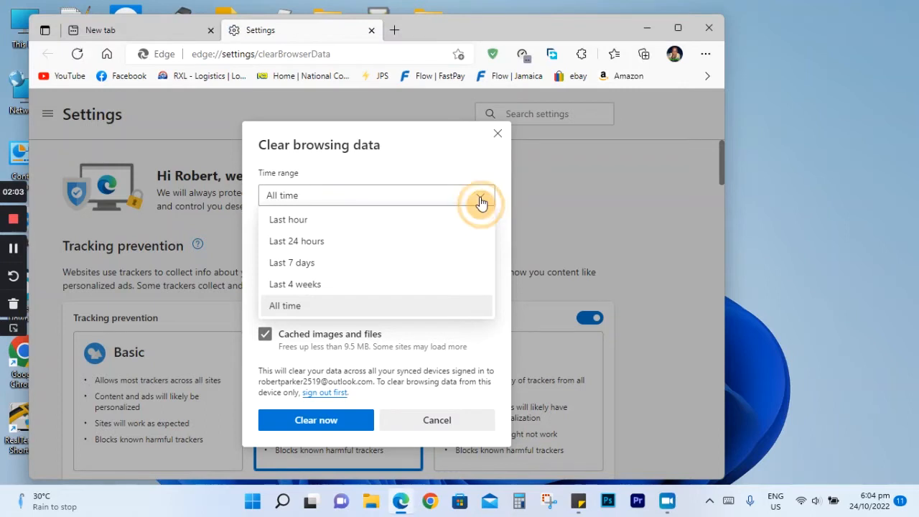
left_click(305, 312)
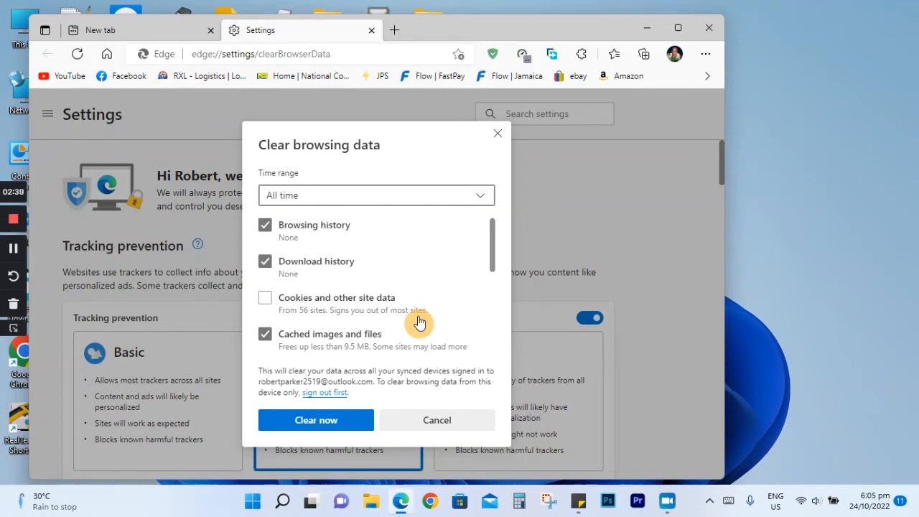
left_click(268, 302)
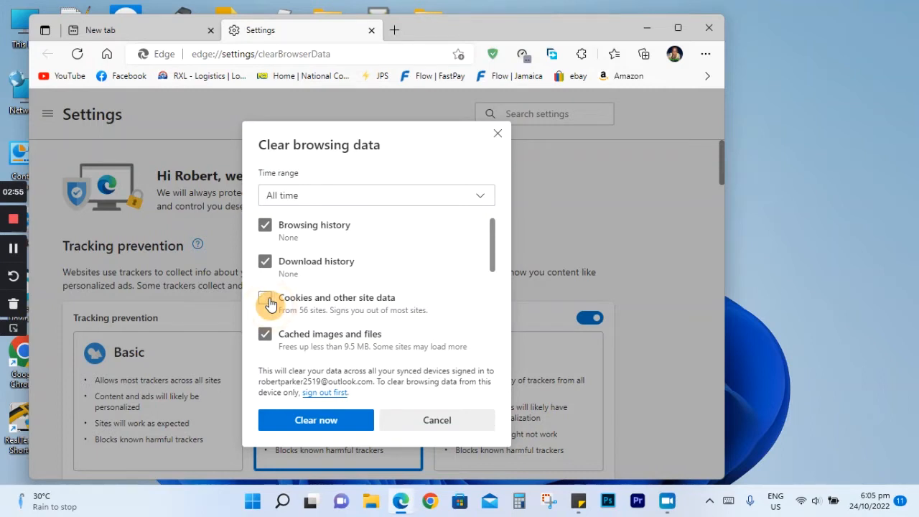
mouse_move(493, 245)
left_mouse_down()
mouse_move(494, 332)
mouse_move(493, 246)
left_mouse_up()
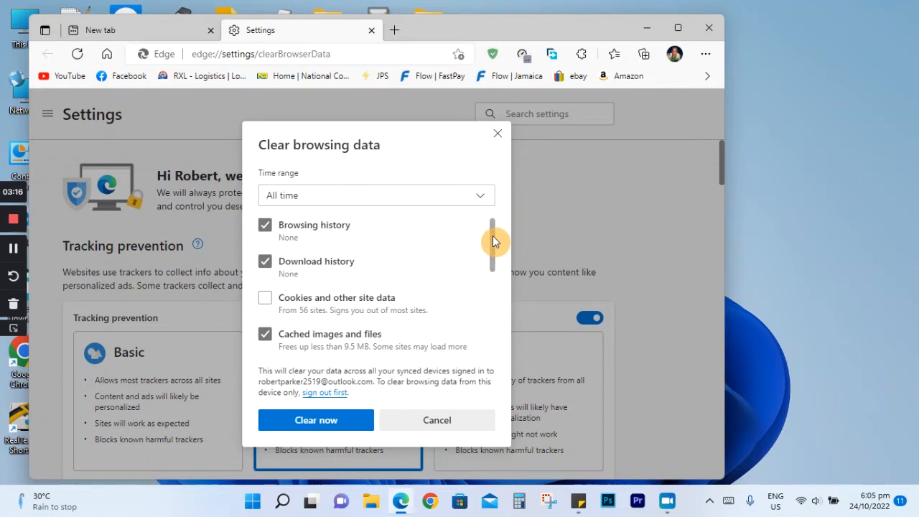
left_click(317, 423)
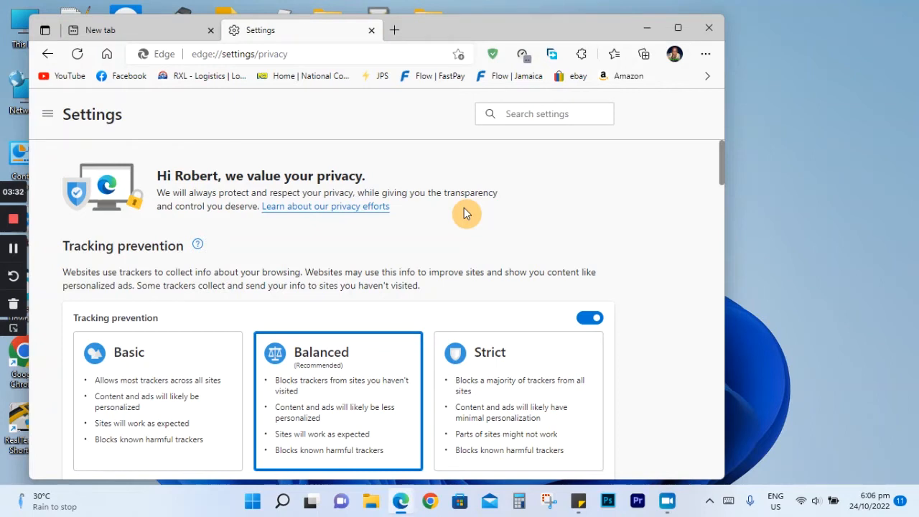
left_click(376, 30)
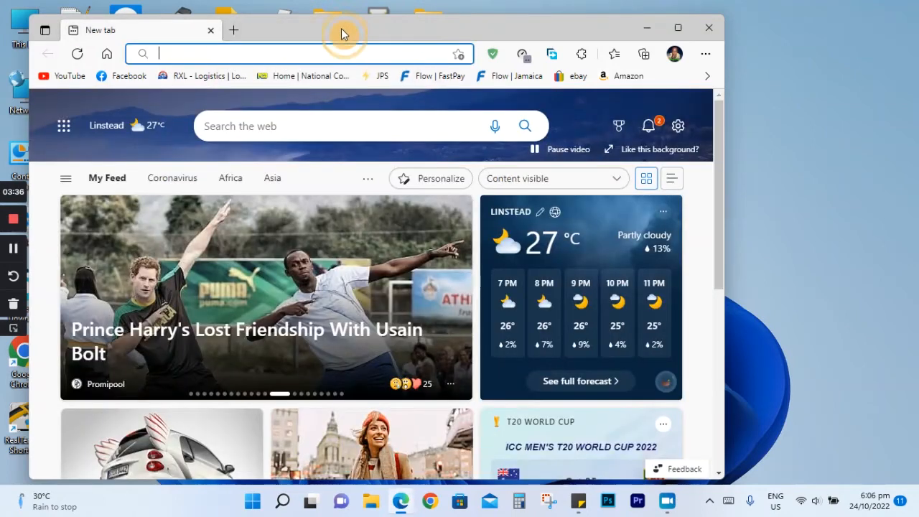
left_click(213, 31)
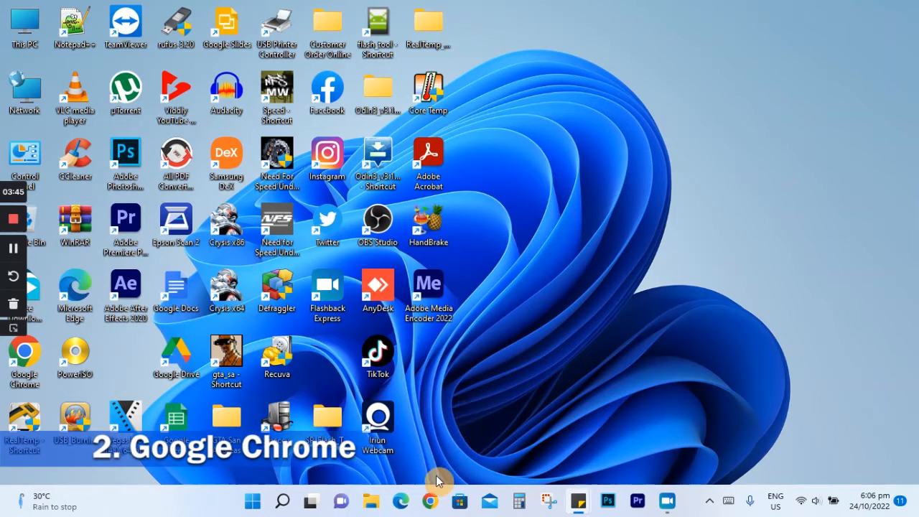
Switch to Google Chrome, view its browsing history page and open the Clear browsing data dialog.
left_click(433, 500)
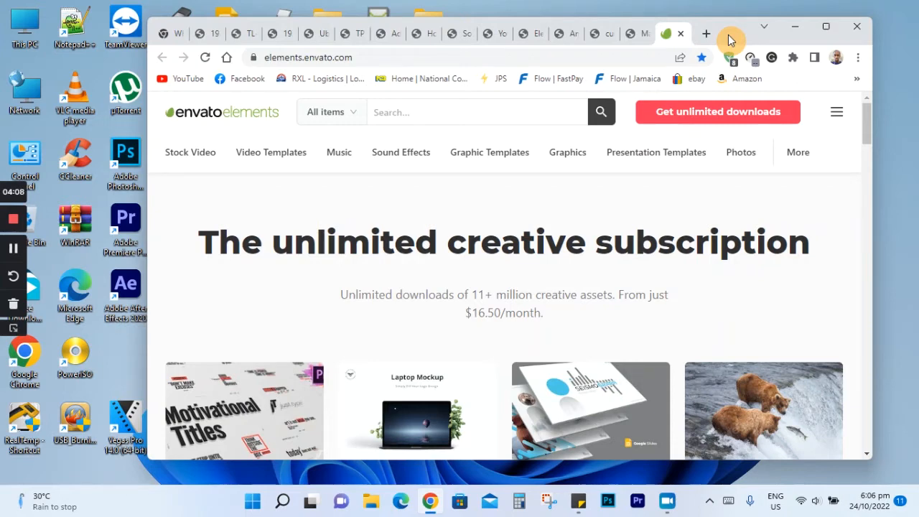
key("ctrl+h")
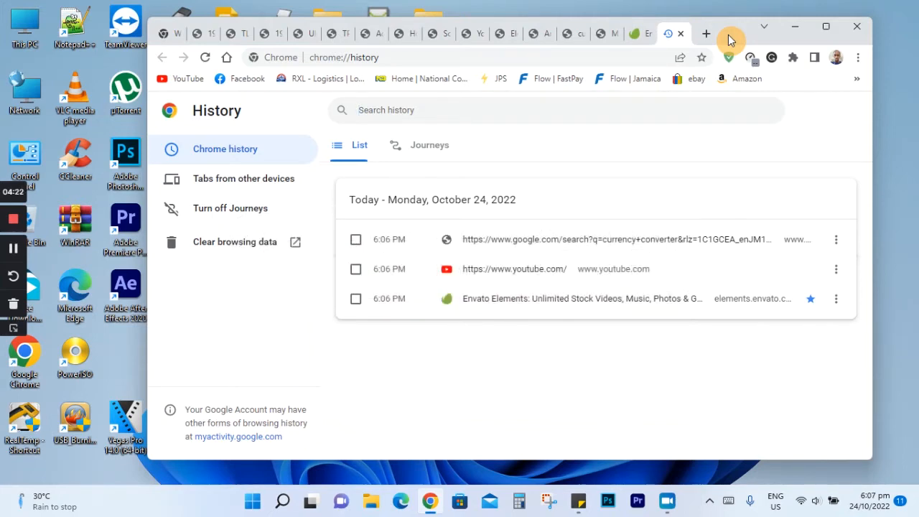
left_click(859, 57)
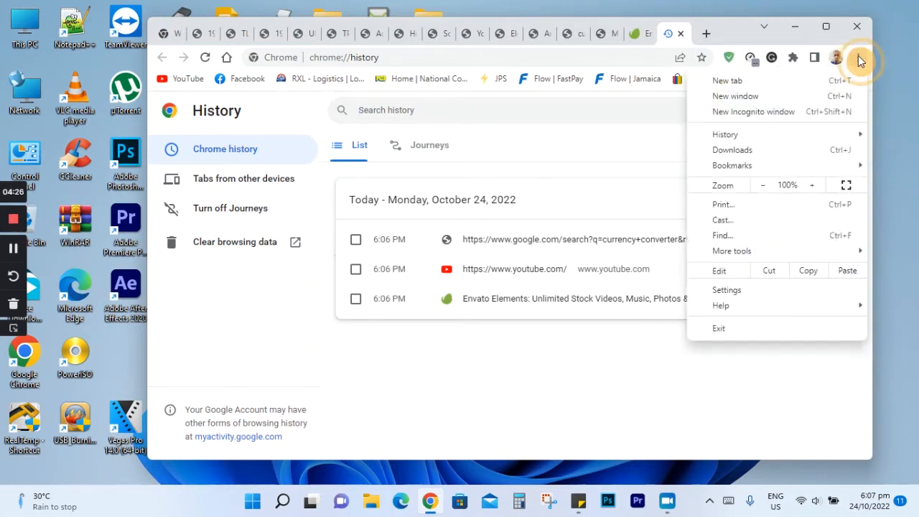
mouse_move(745, 143)
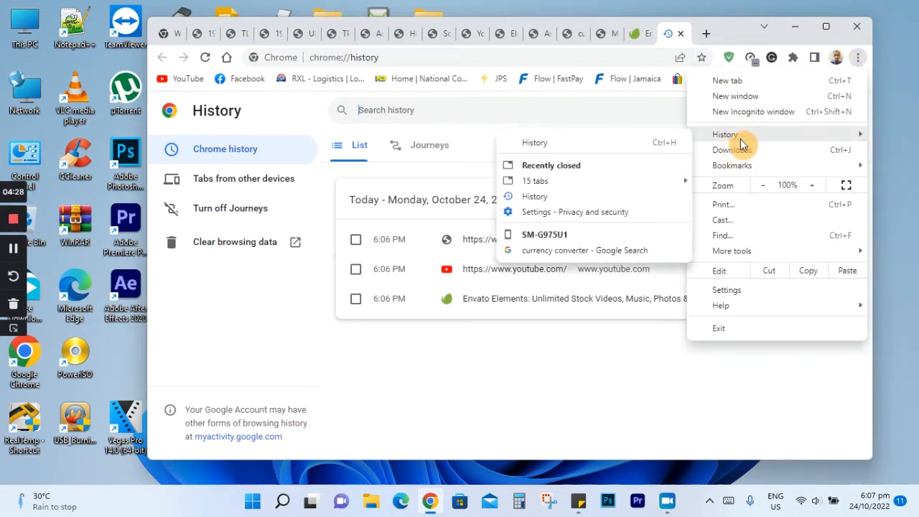
left_click(566, 146)
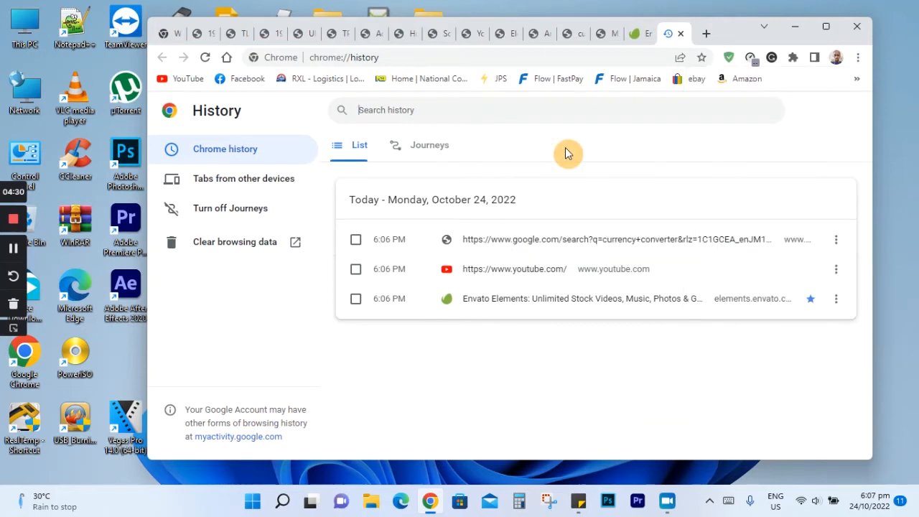
left_click(227, 248)
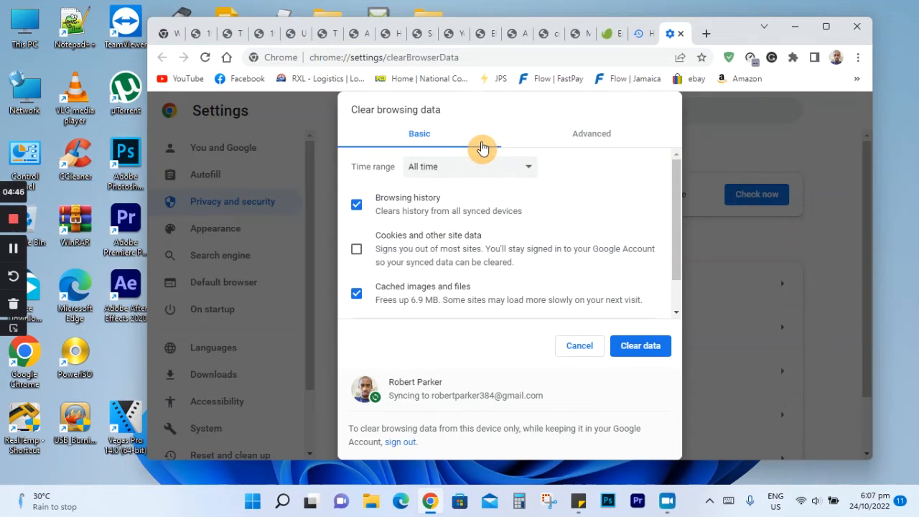
Clear the browsing history and cached images and files for All time without cookies, and close the Settings and History pages.
left_click(439, 170)
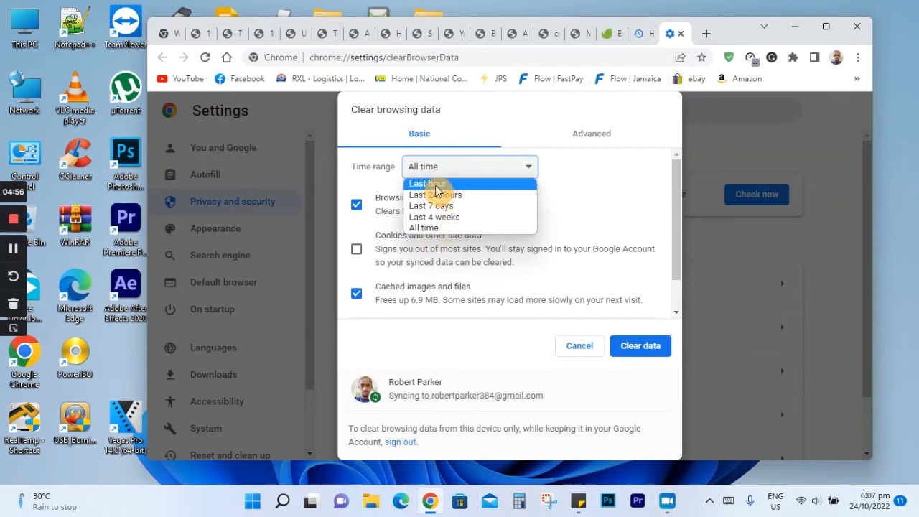
left_click(431, 229)
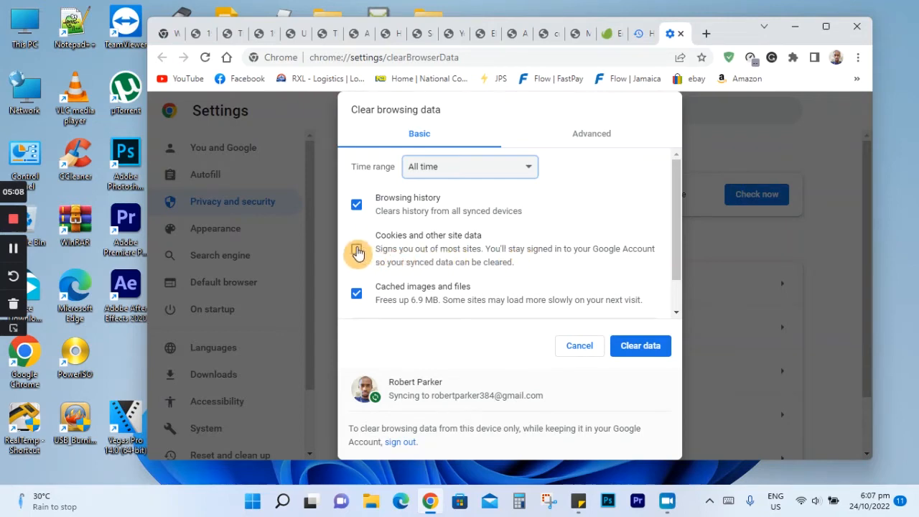
left_click(644, 350)
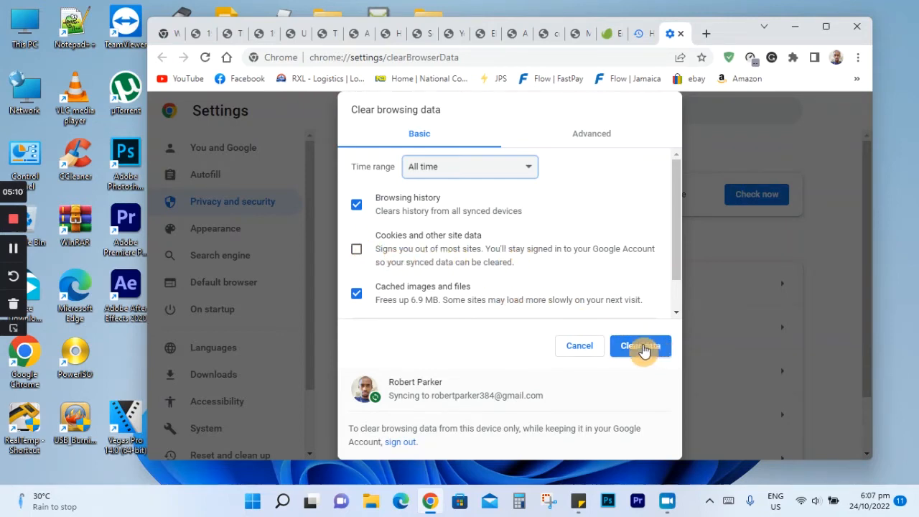
left_click(642, 348)
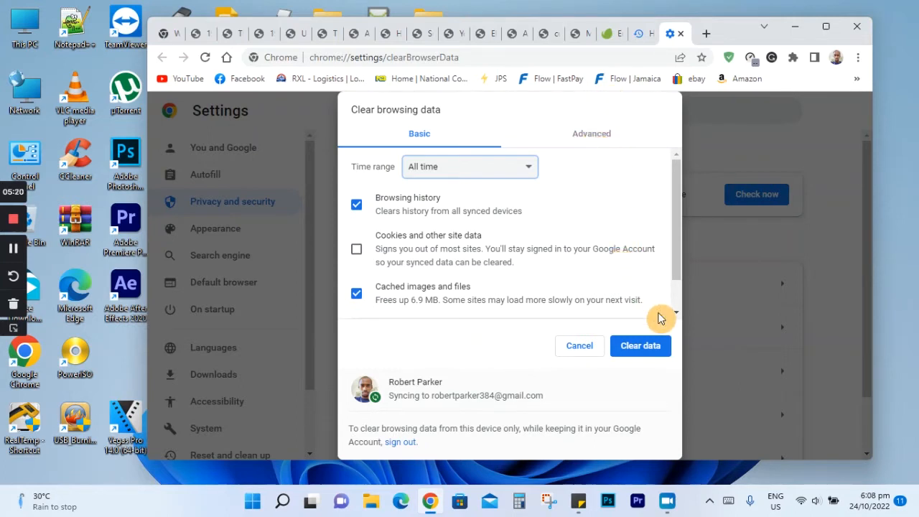
left_click(636, 348)
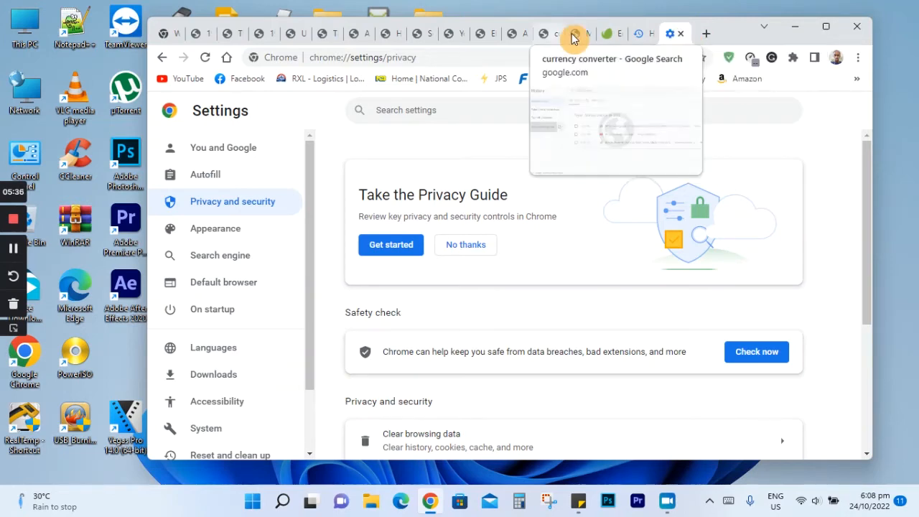
left_click(684, 38)
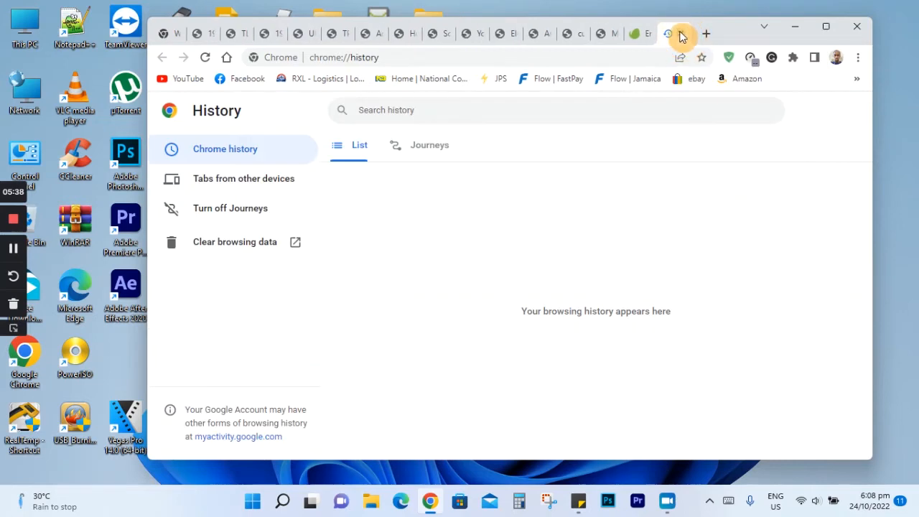
left_click(681, 34)
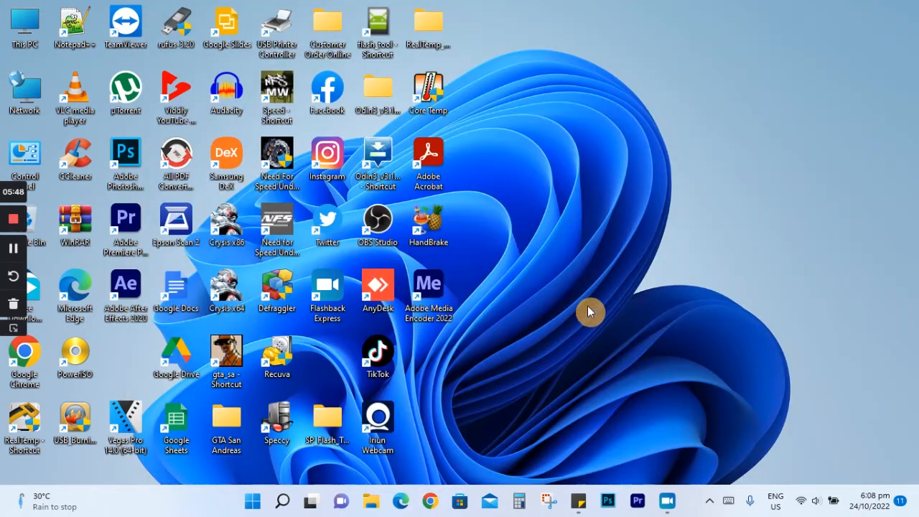
left_click(587, 307)
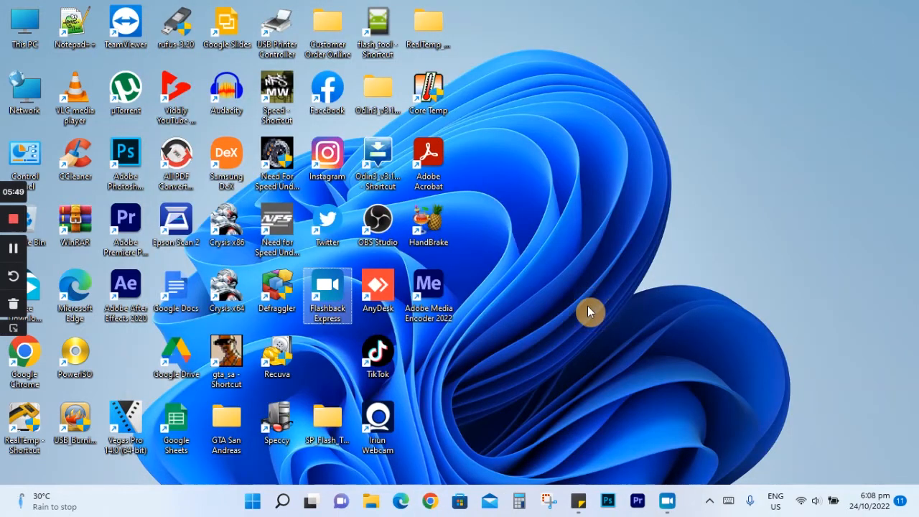
left_click(587, 307)
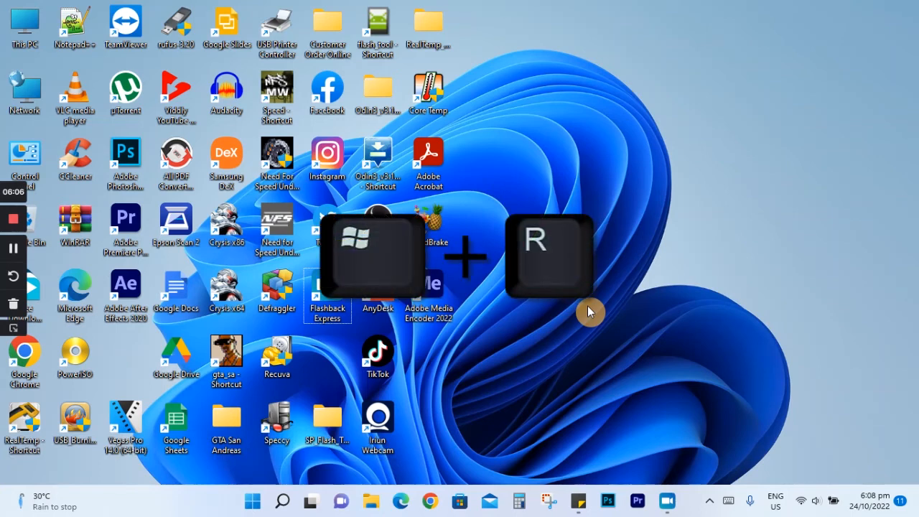
key("super+r")
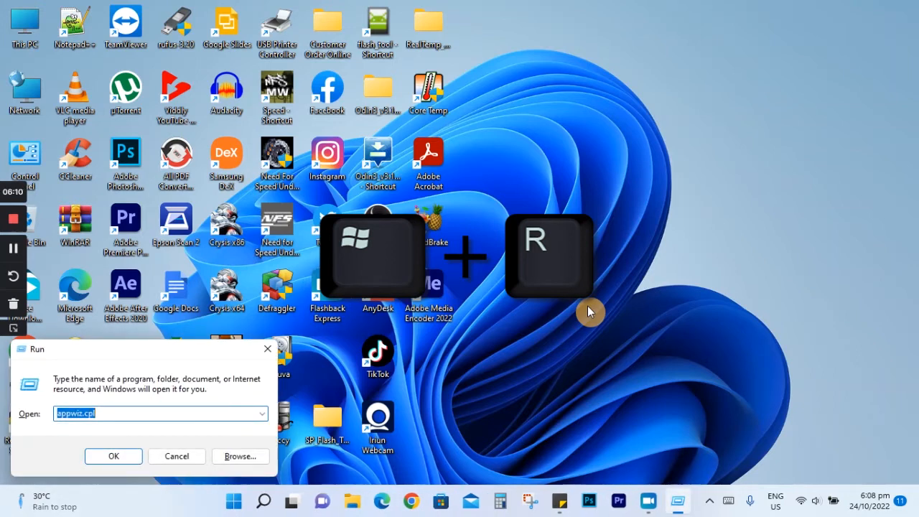
left_click(187, 457)
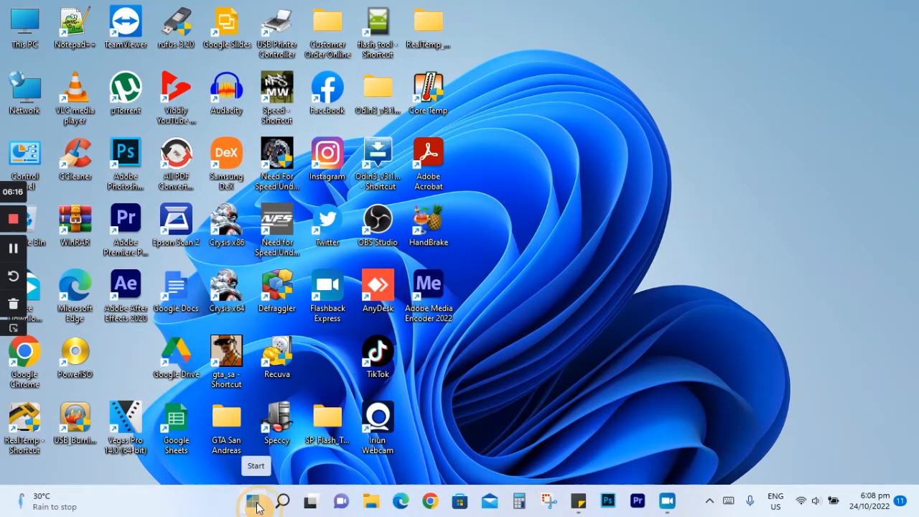
Open the Windows Temp folder by running the command temp from the Run dialog.
right_click(253, 505)
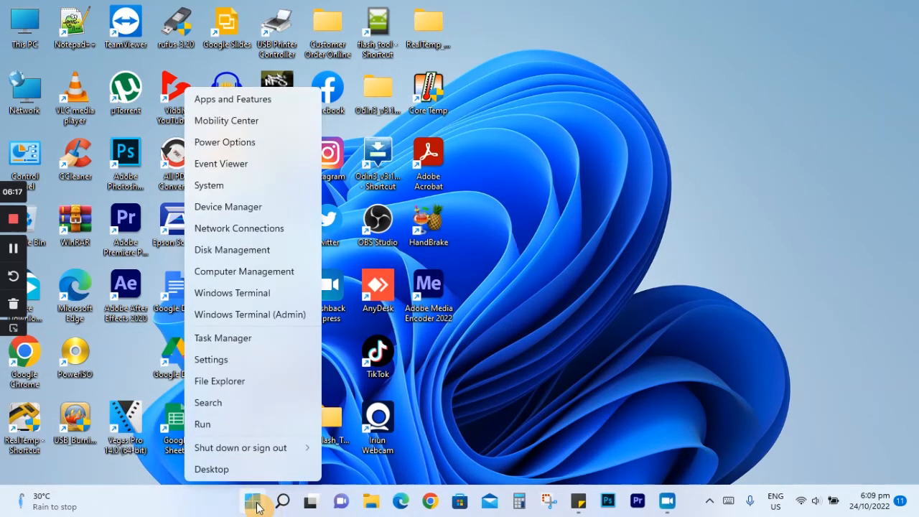
left_click(207, 426)
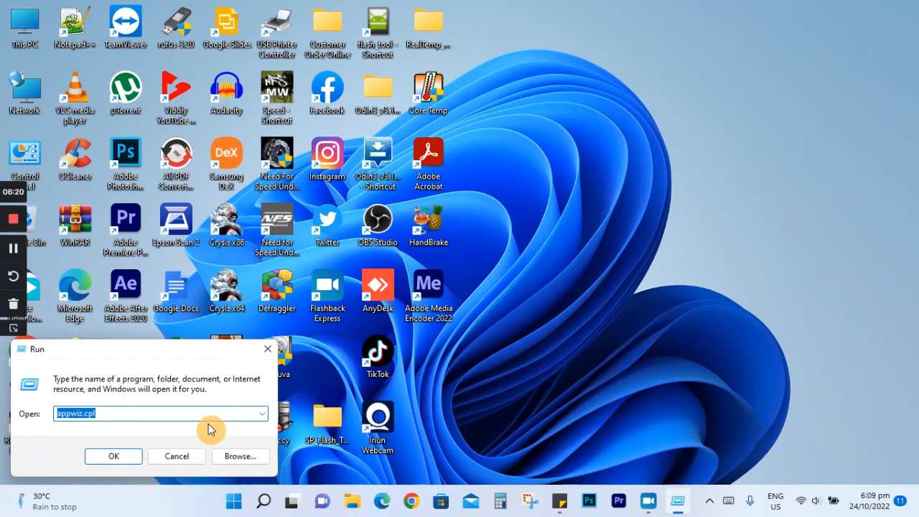
key("BackSpace")
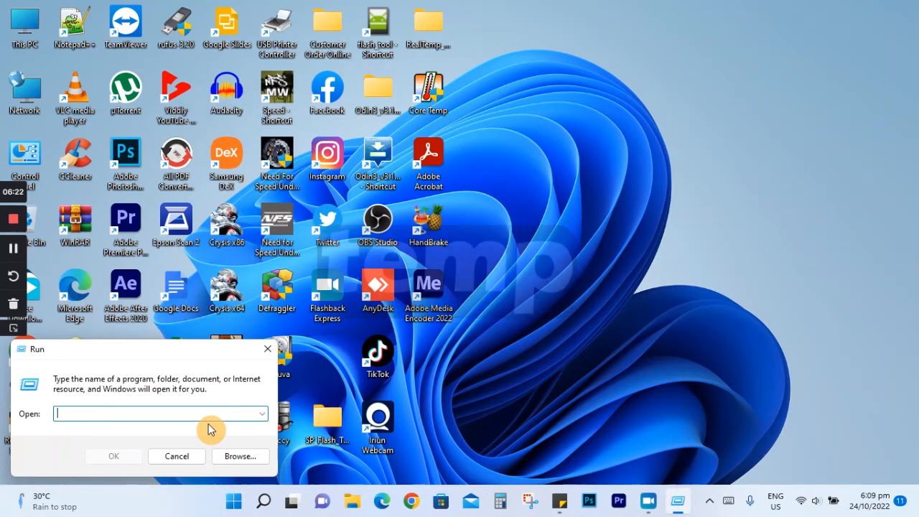
type("temp")
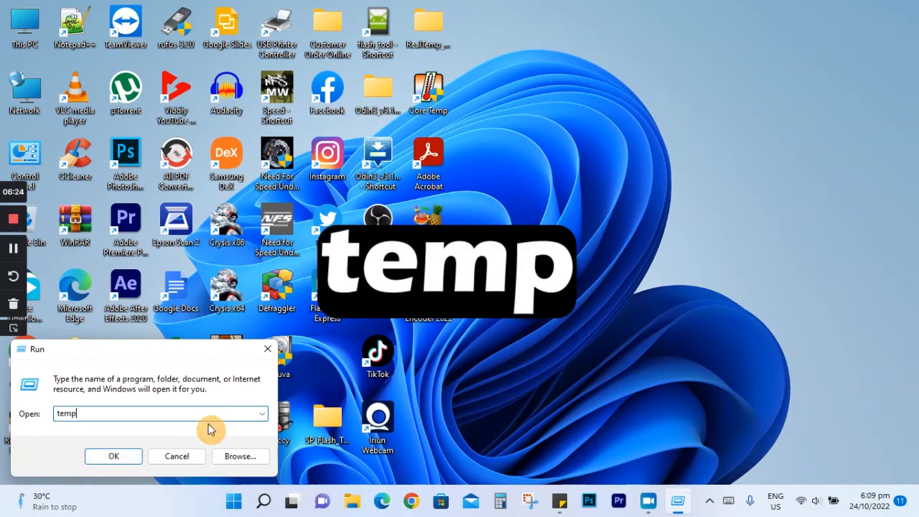
left_click(117, 456)
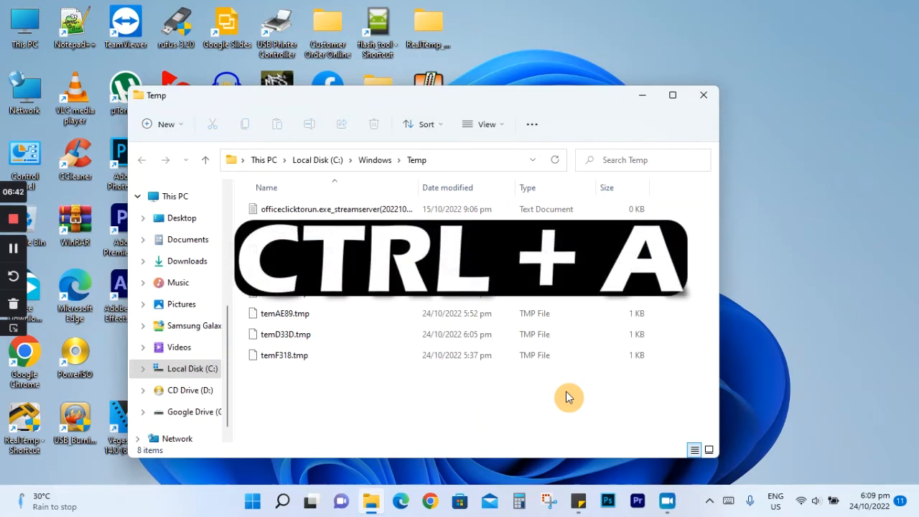
Permanently delete all items in the Windows Temp folder, skipping every file in use, and close the folder window.
key("ctrl+a")
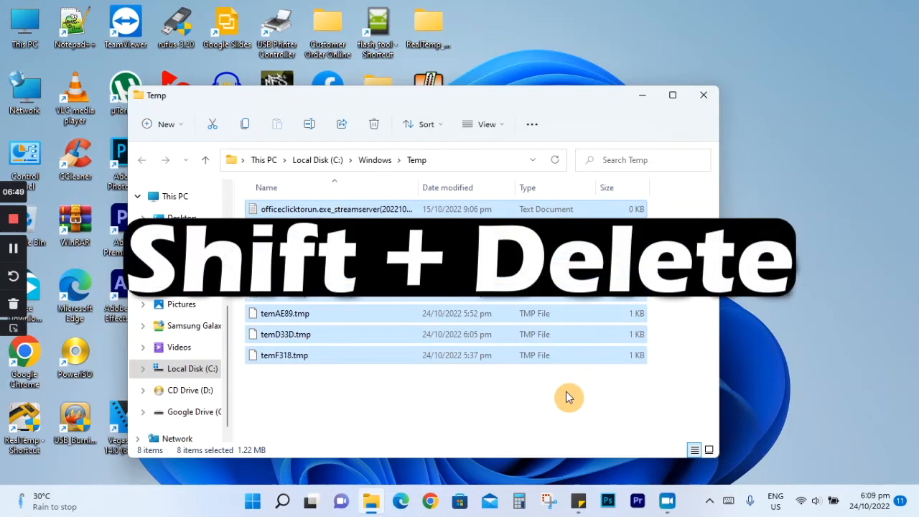
key("shift+Delete")
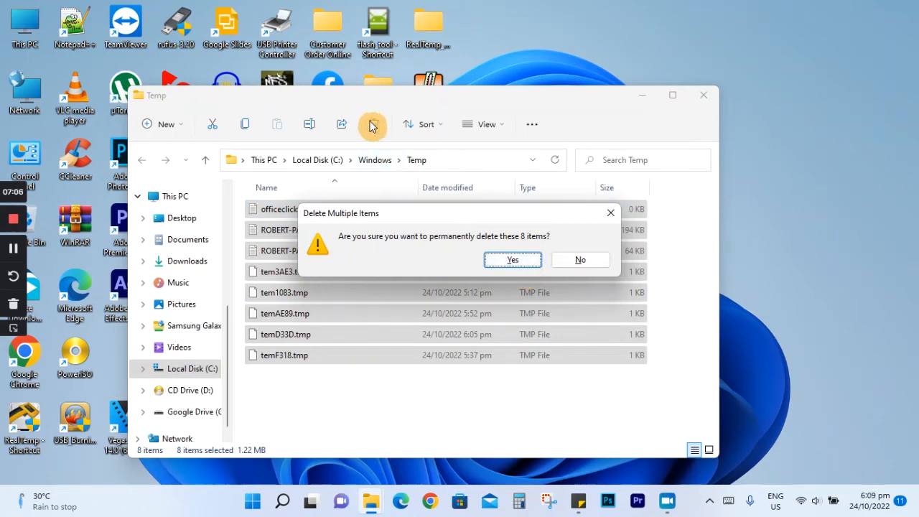
left_click(513, 259)
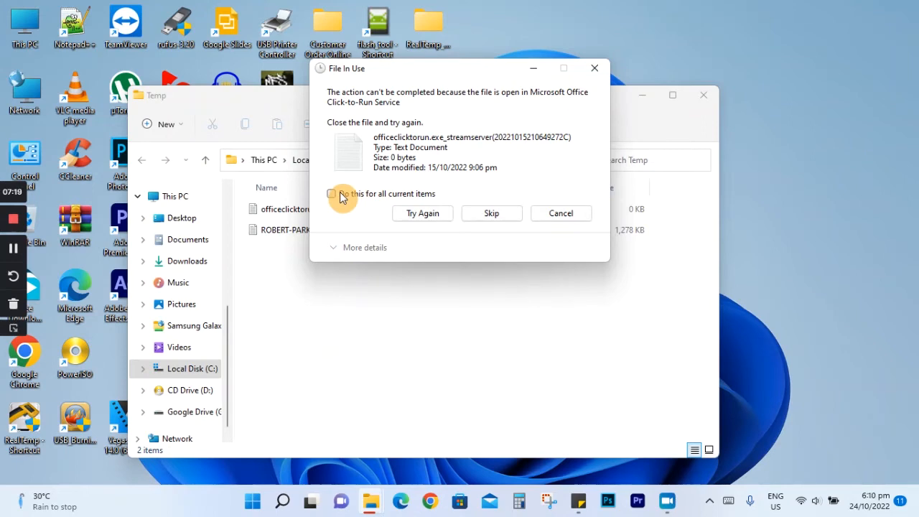
left_click(334, 195)
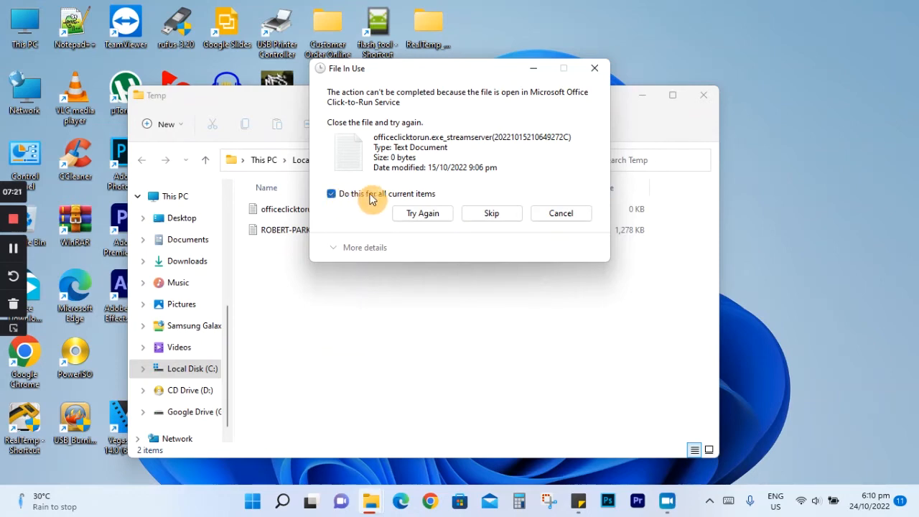
left_click(494, 213)
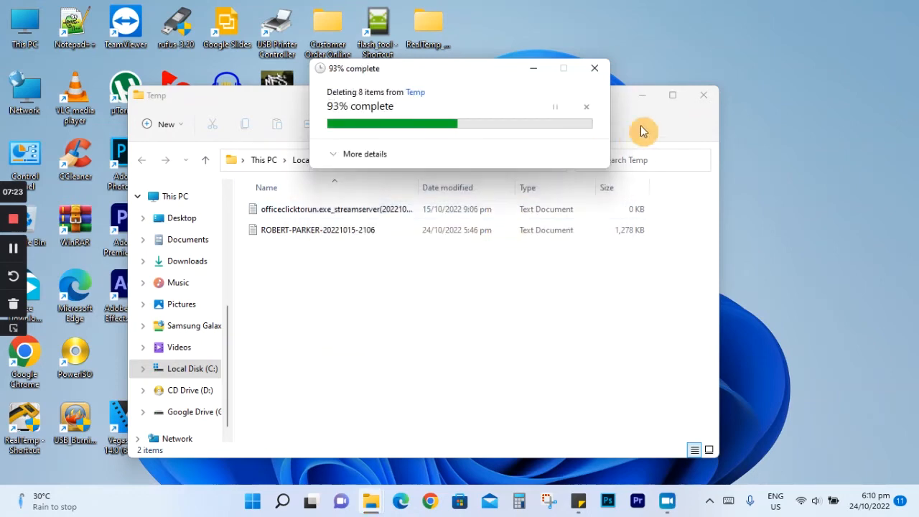
left_click(708, 96)
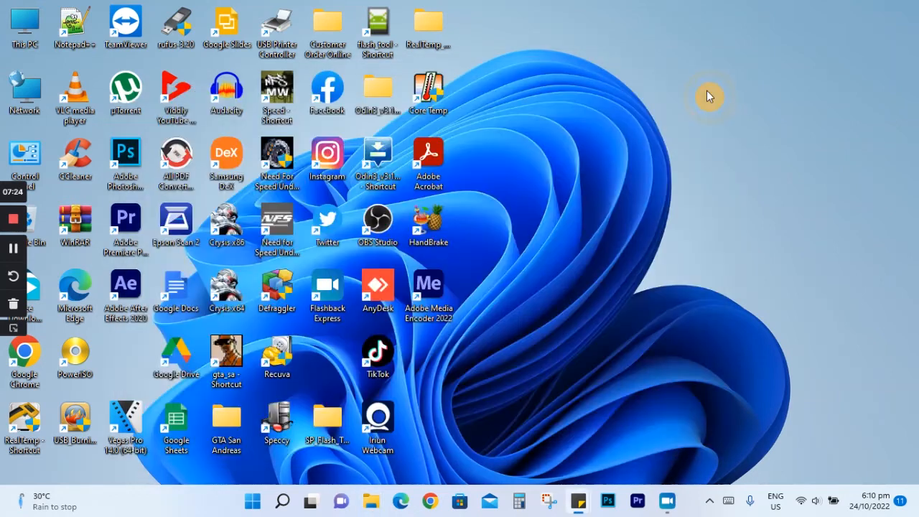
left_click(708, 96)
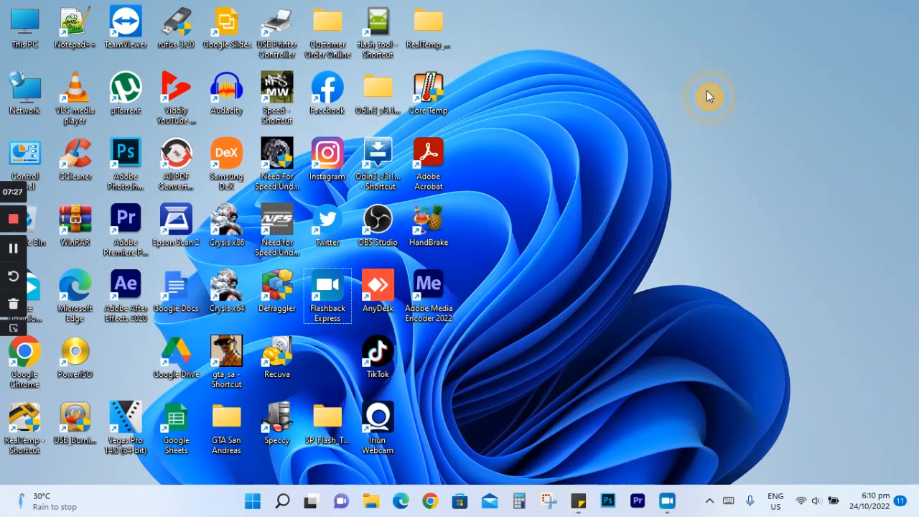
Open the user's local Temp folder by running %temp% from the Run dialog.
key("super+r")
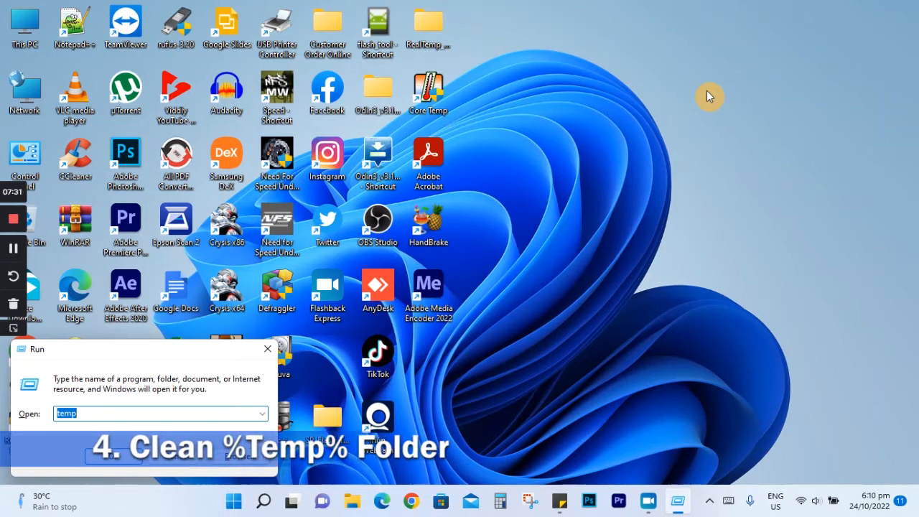
type("%temp")
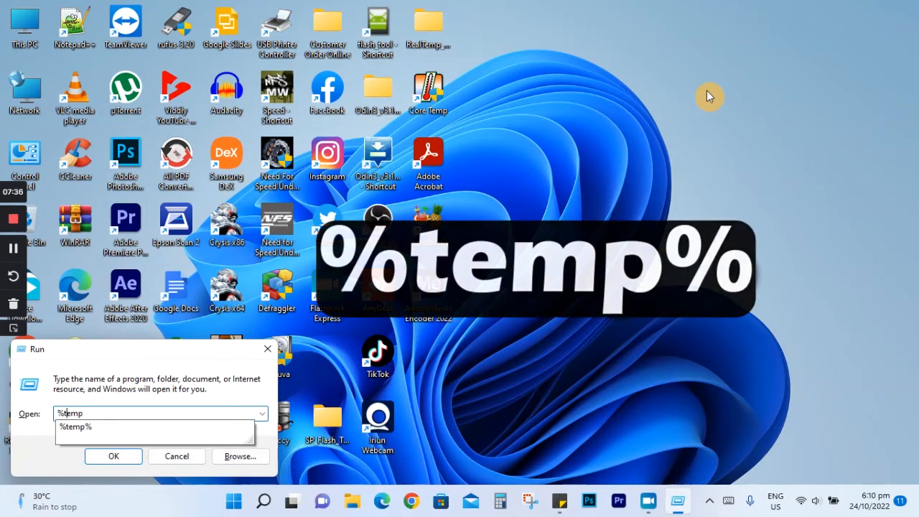
type("%")
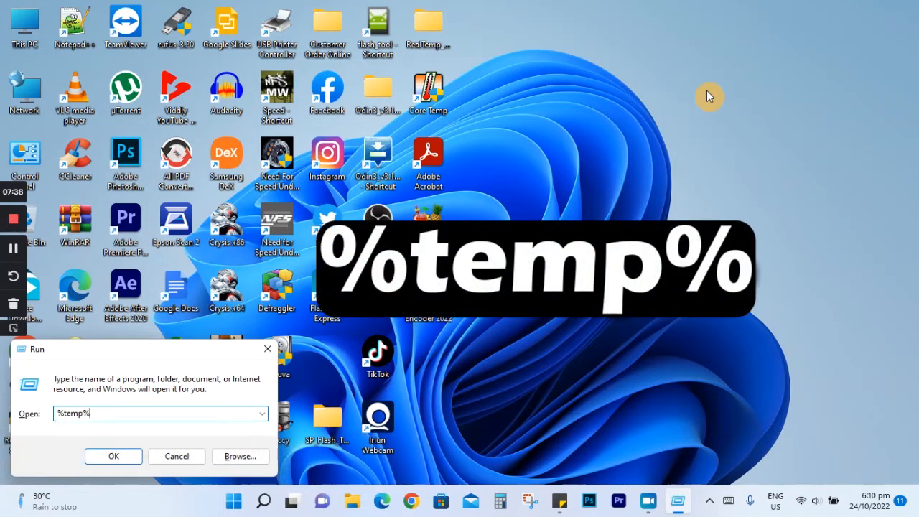
left_click(99, 460)
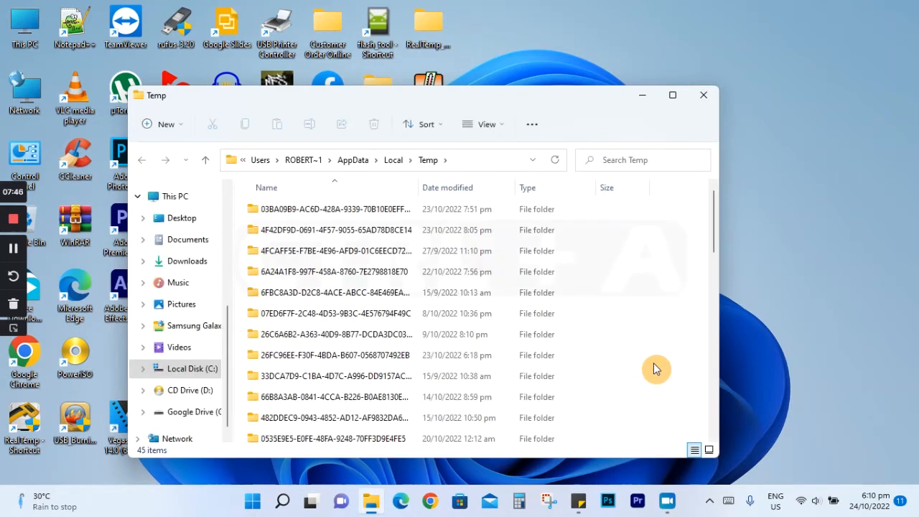
Permanently delete everything in the user's AppData Temp folder, skipping all files and folders in use, and close the window.
key("ctrl+a")
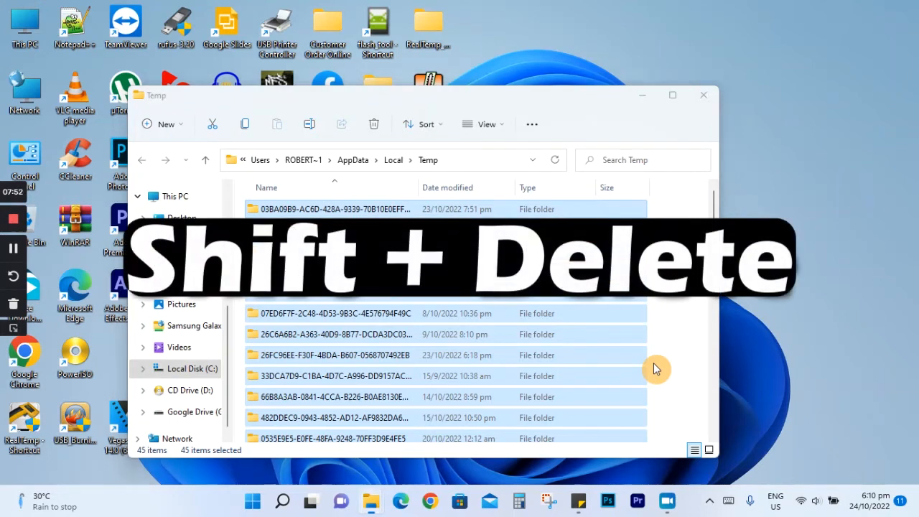
key("shift+Delete")
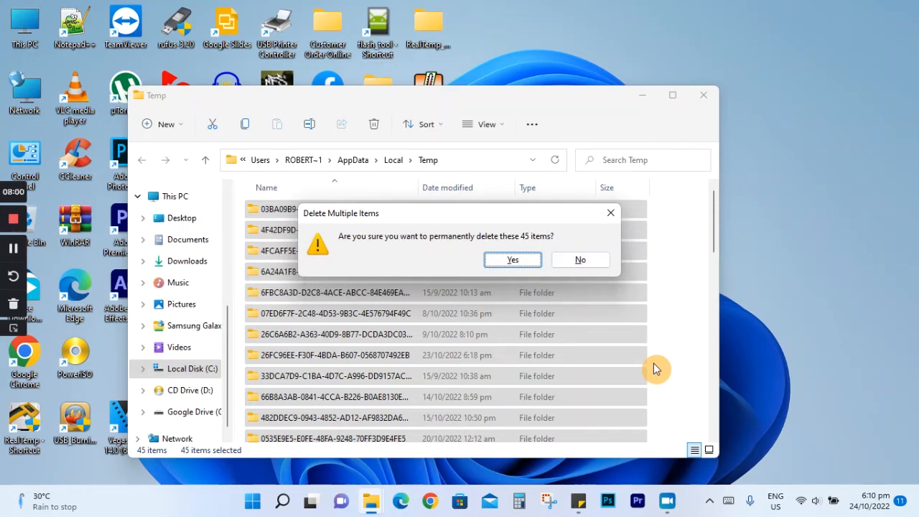
left_click(511, 260)
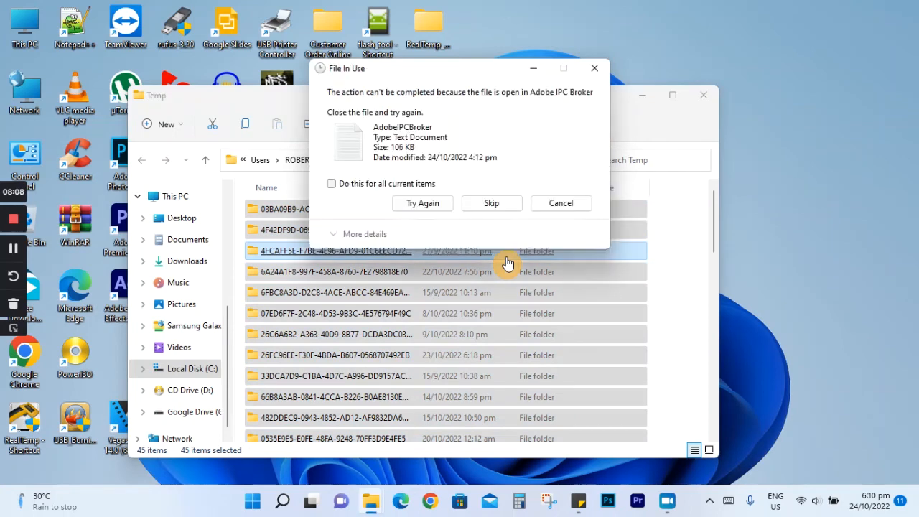
left_click(381, 185)
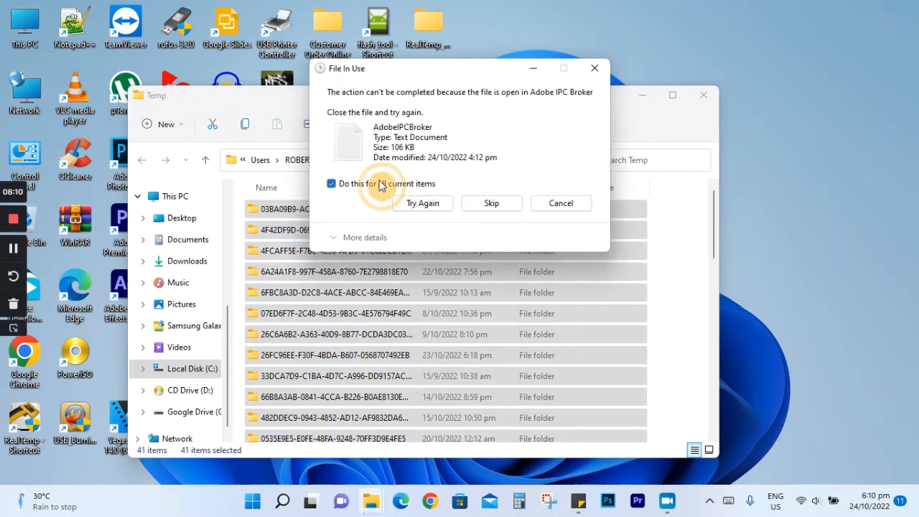
left_click(486, 204)
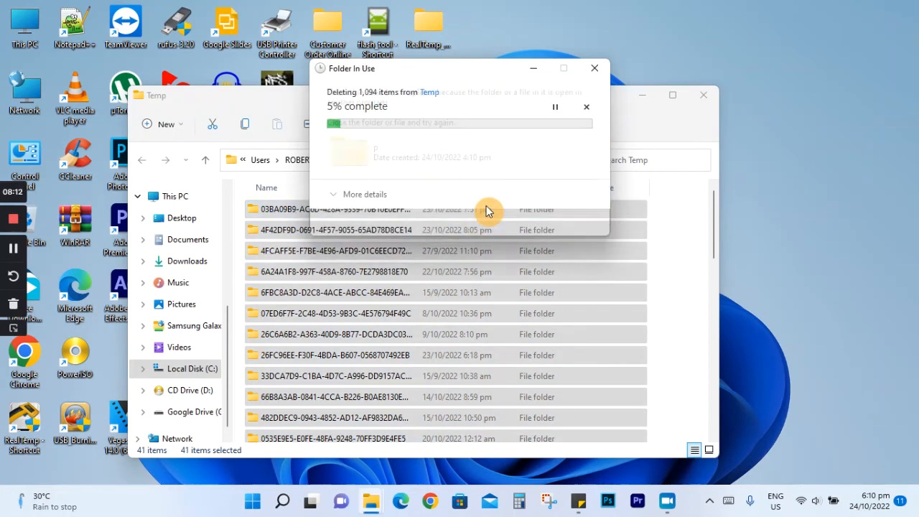
left_click(356, 194)
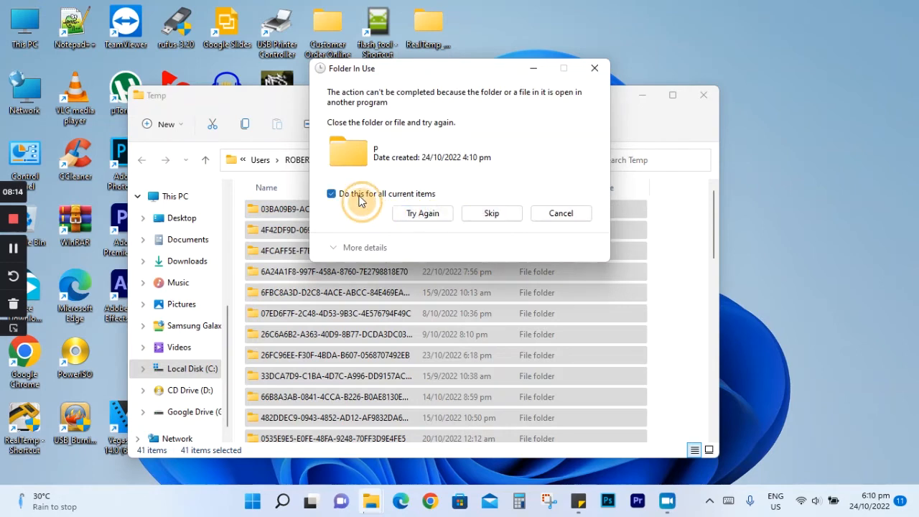
left_click(492, 213)
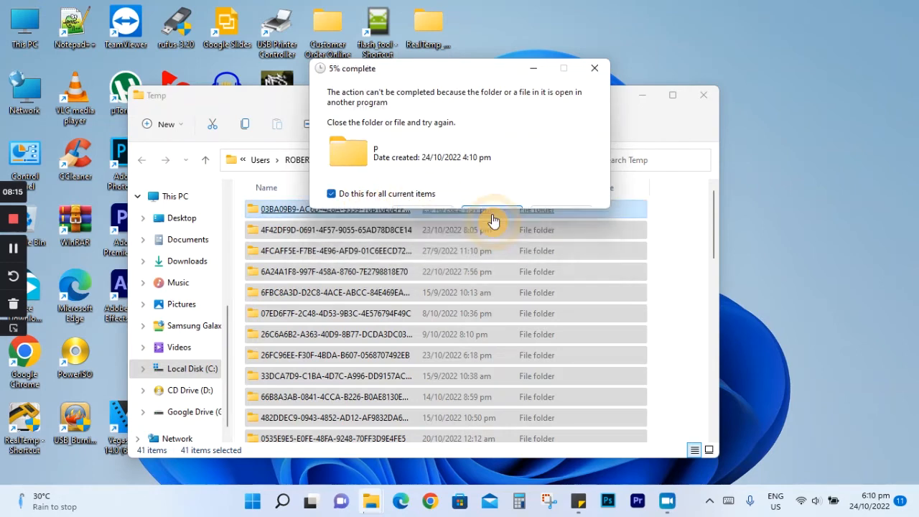
left_click(703, 94)
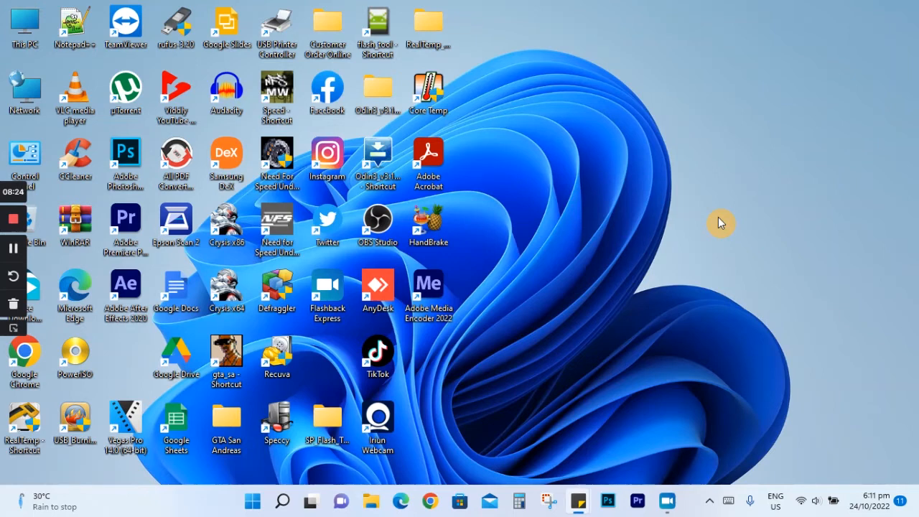
Open the Windows Prefetch folder by running the command prefetch from the Run dialog.
key("super+r")
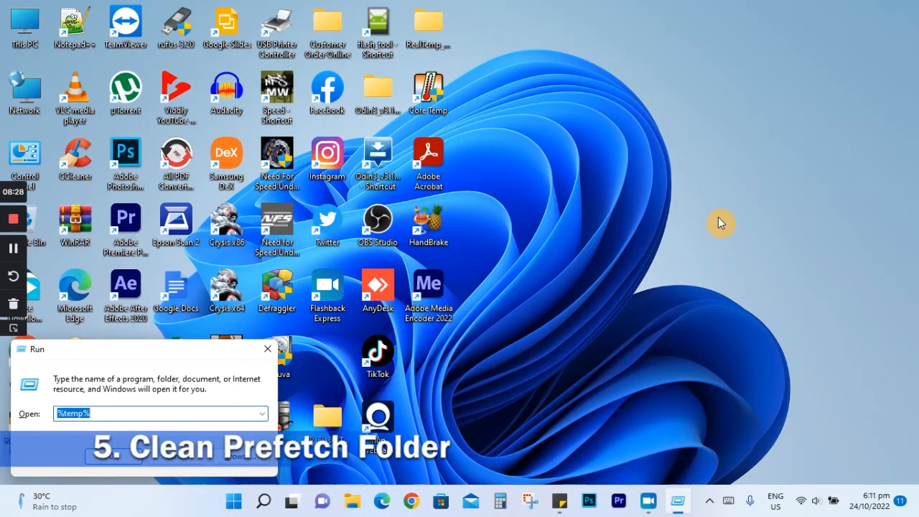
type("prefe")
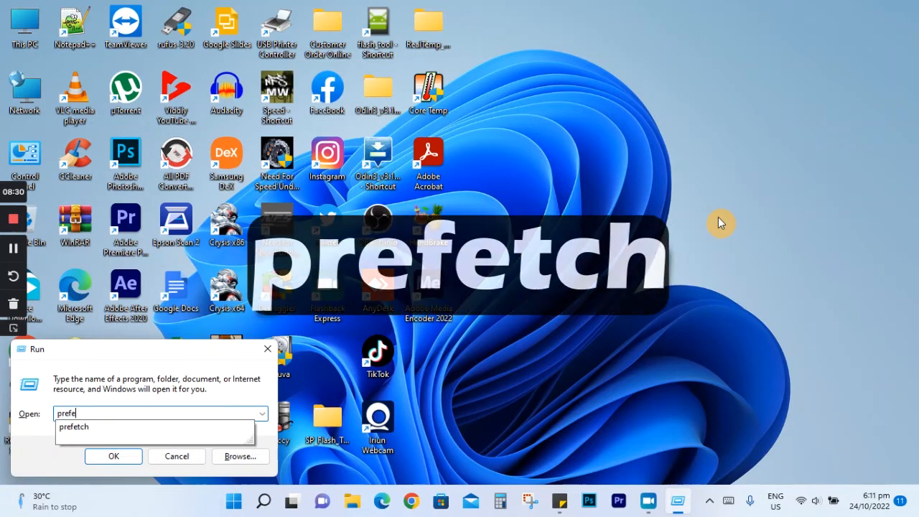
type("tch")
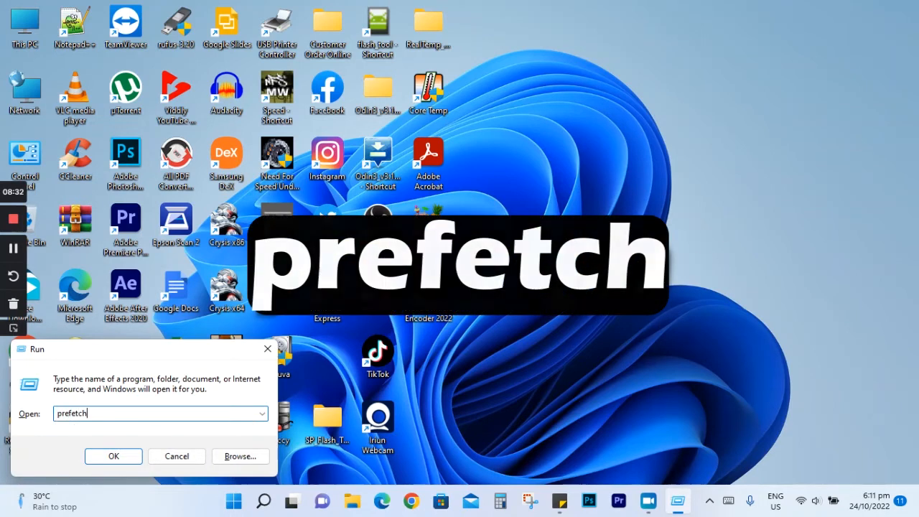
left_click(123, 456)
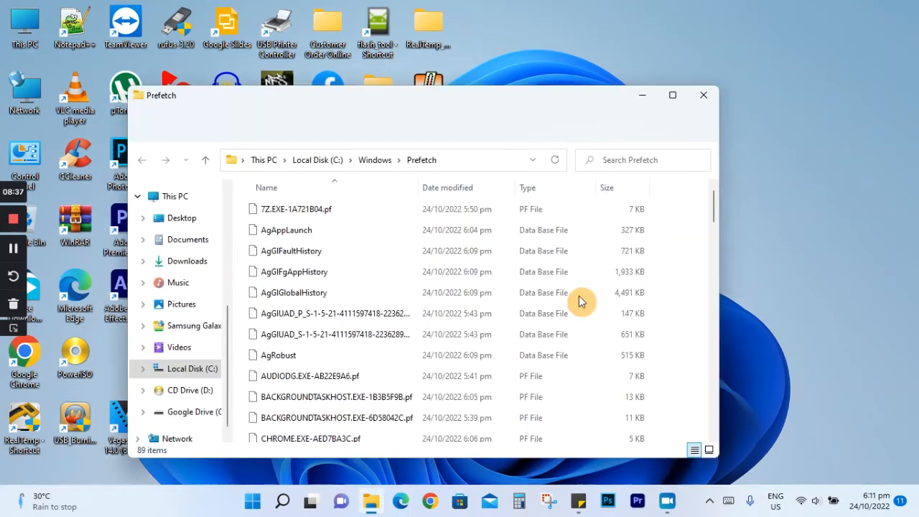
Permanently delete all files in the Prefetch folder and close its window.
left_click(579, 297)
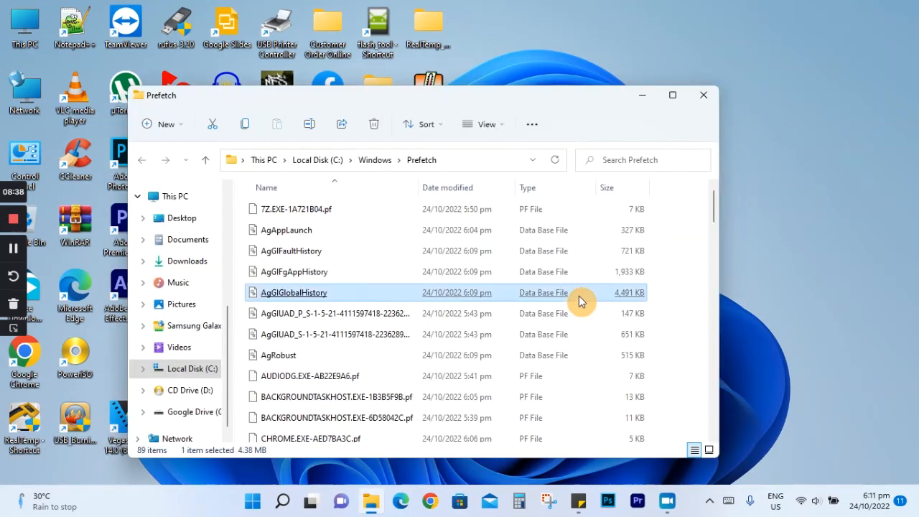
key("ctrl+a")
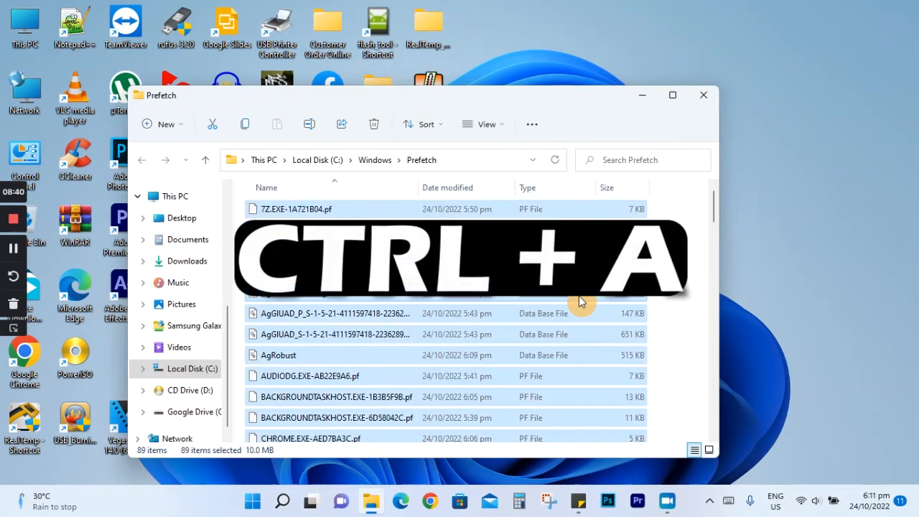
key("shift+Delete")
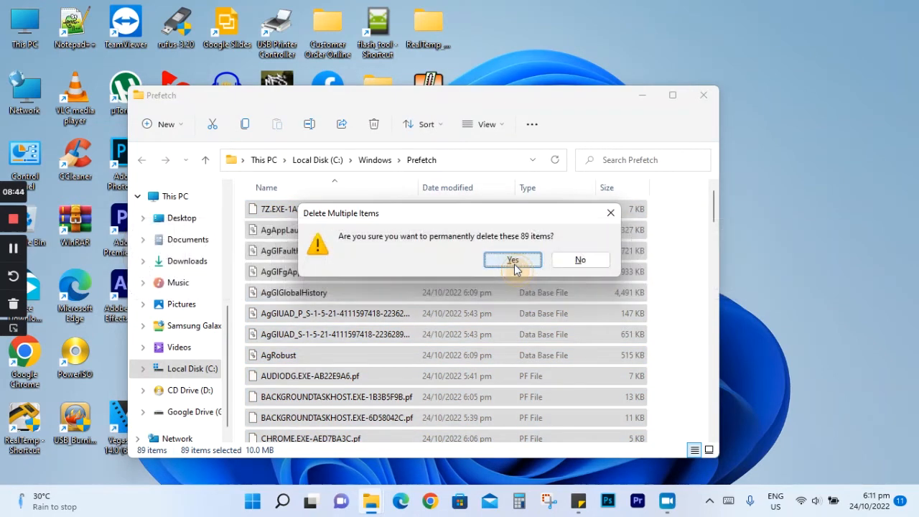
left_click(568, 260)
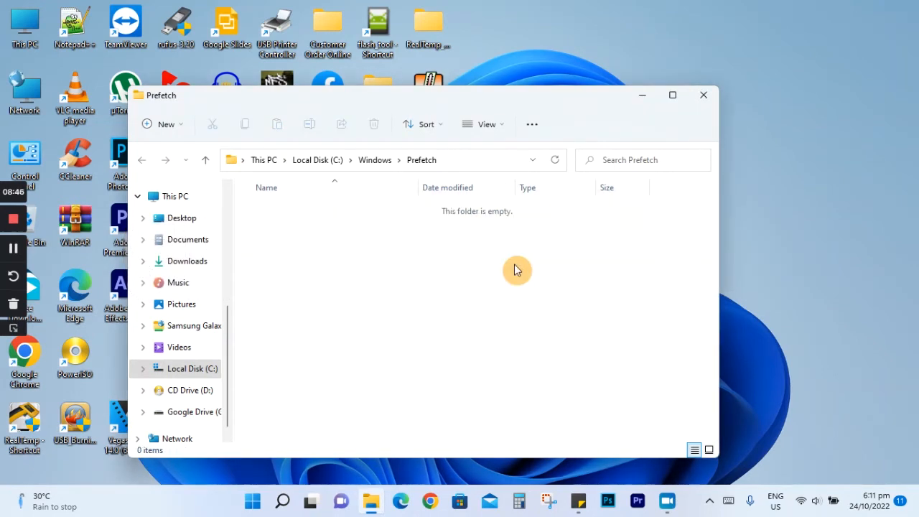
left_click(704, 94)
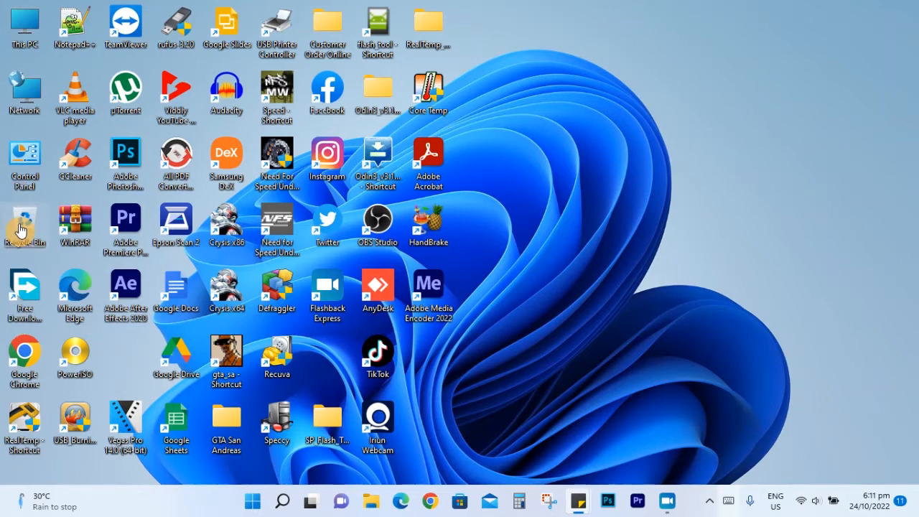
Check the Recycle Bin's empty option and its contents for leftover deleted items, and close its window.
right_click(21, 230)
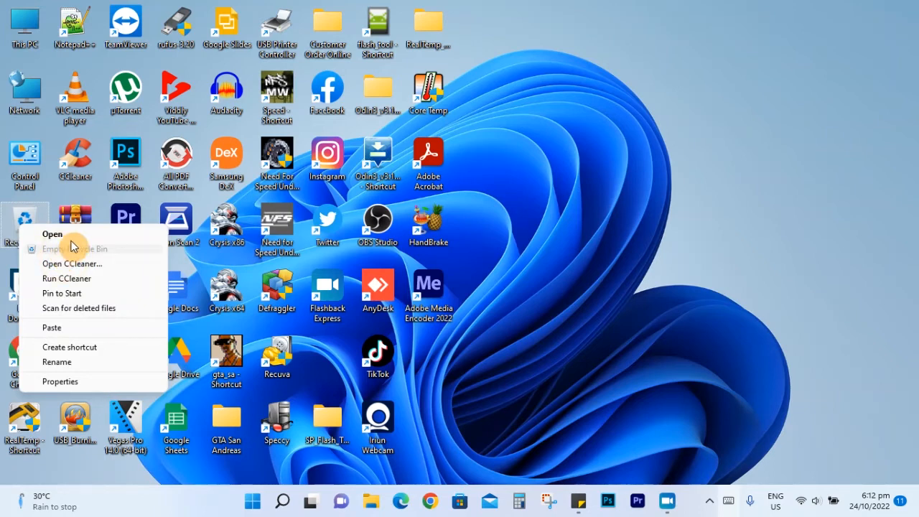
left_click(563, 206)
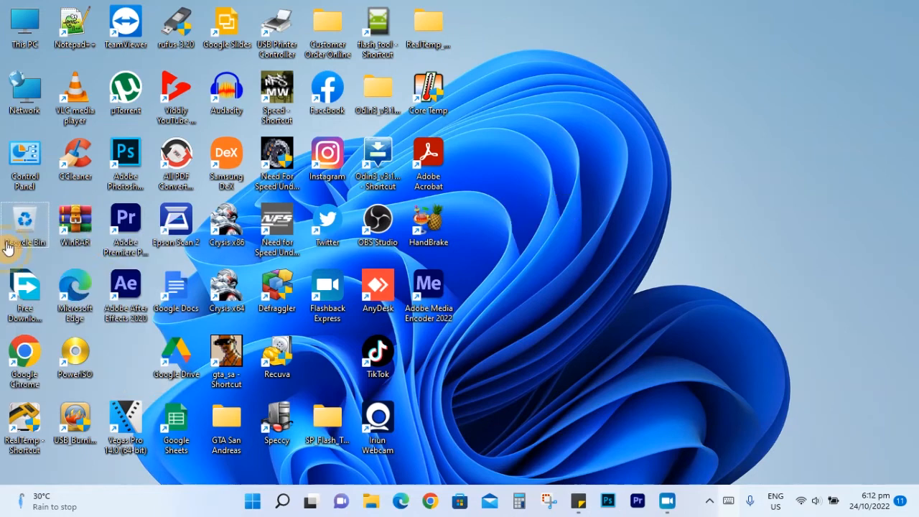
double_click(22, 239)
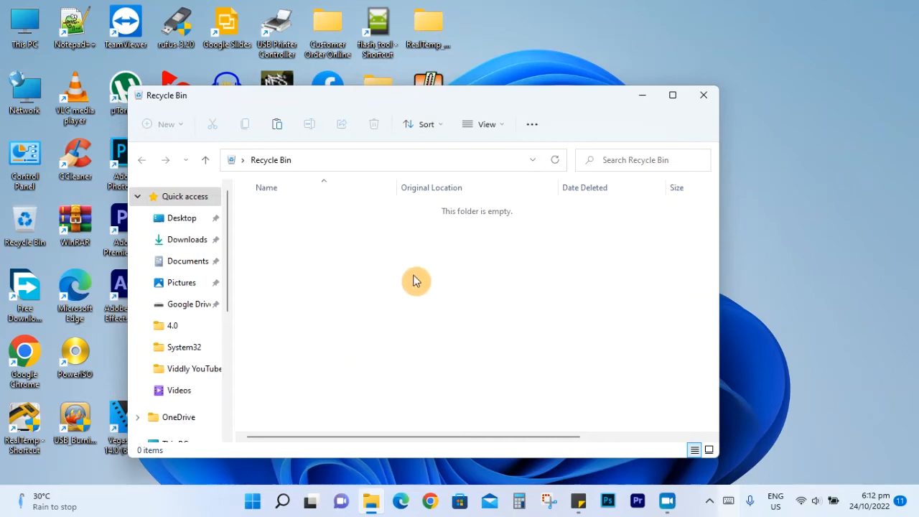
left_click(702, 93)
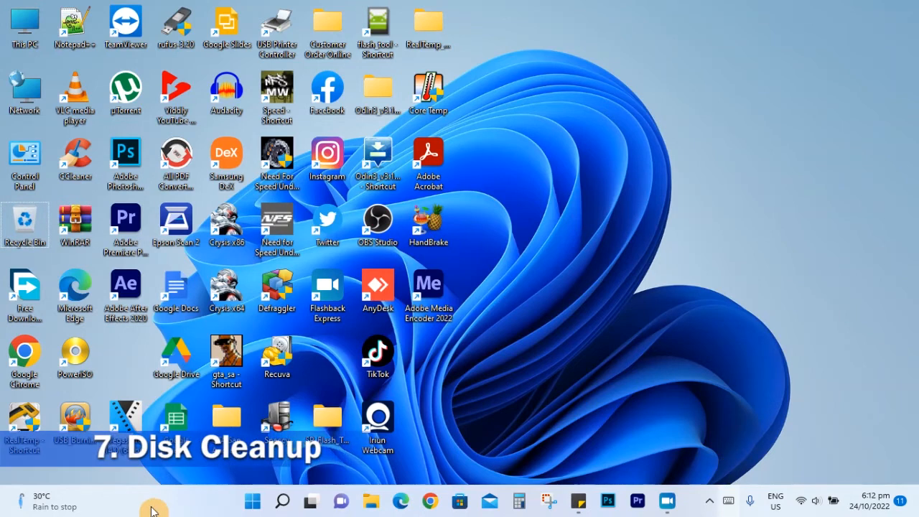
Search Windows for Disk Cleanup, open it, and scan drive C: for files that can be deleted.
left_click(285, 501)
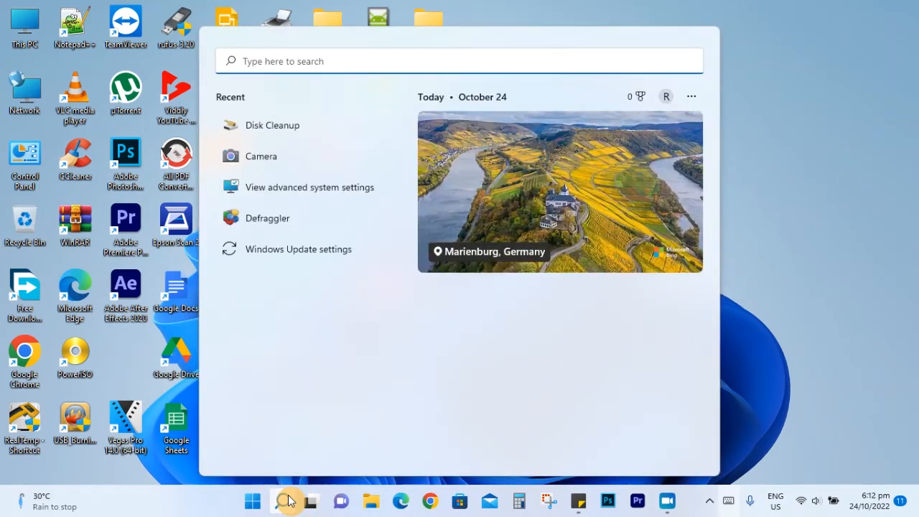
type("dis")
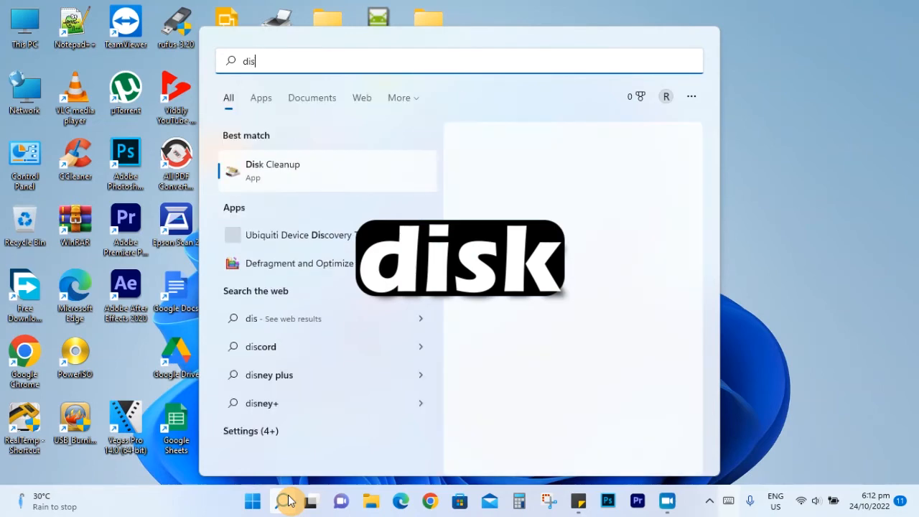
type("c")
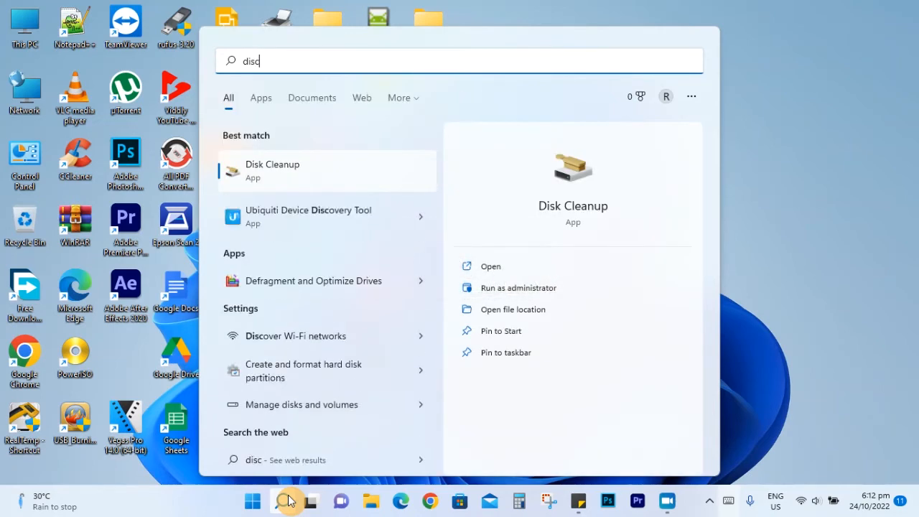
key("BackSpace")
type("k")
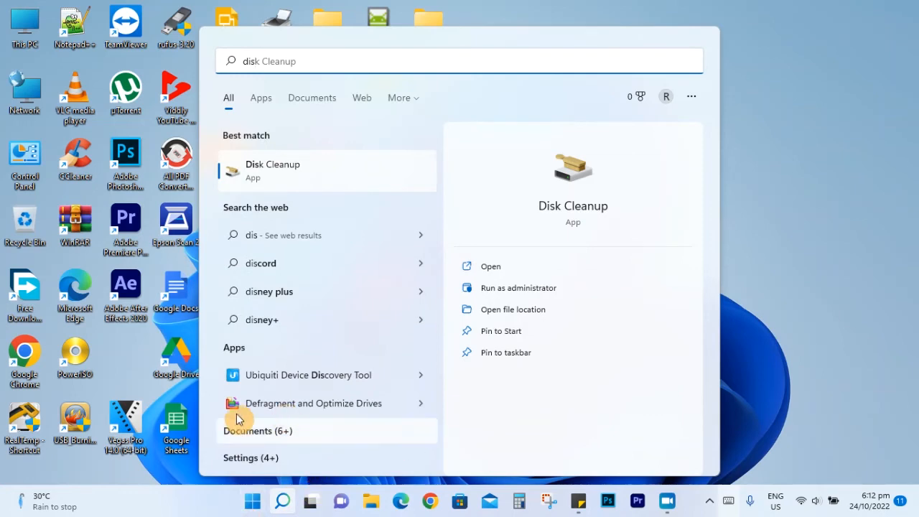
left_click(273, 180)
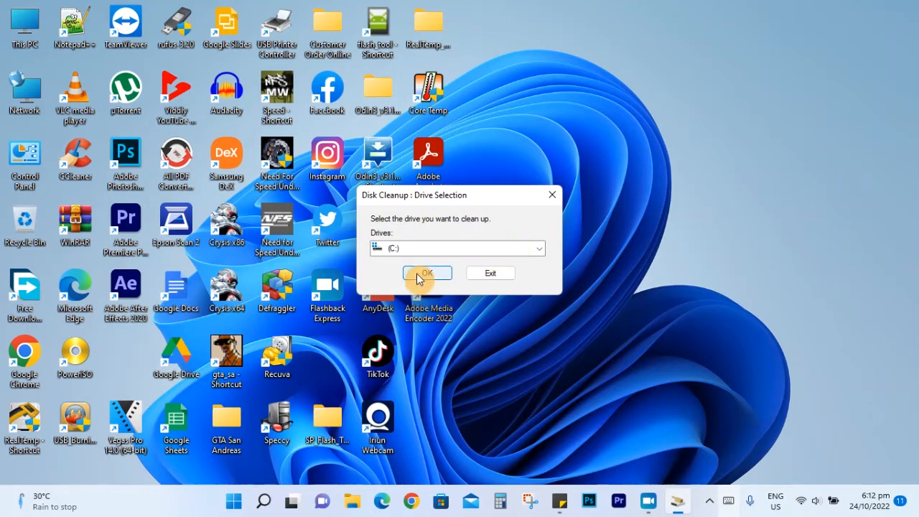
left_click(417, 274)
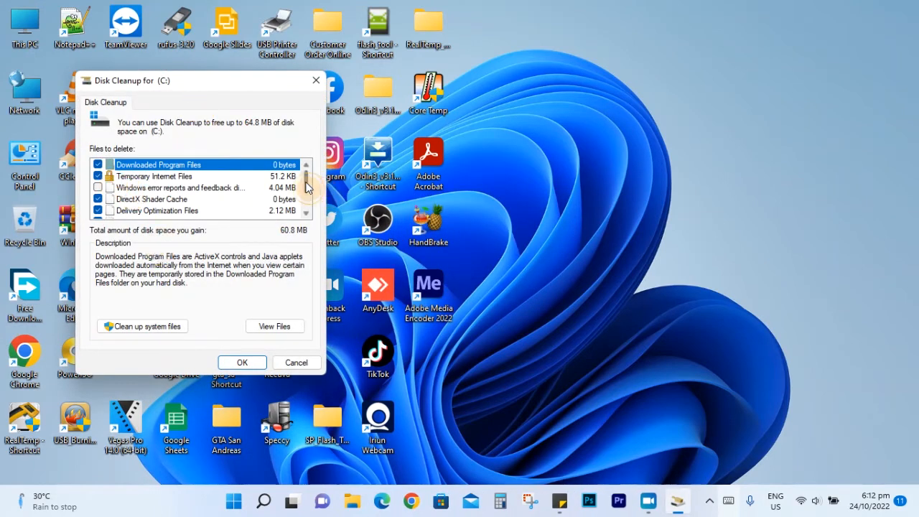
Rescan drive C: with system files included and permanently delete the preselected file categories.
mouse_move(308, 179)
left_mouse_down()
mouse_move(306, 199)
mouse_move(306, 177)
left_mouse_up()
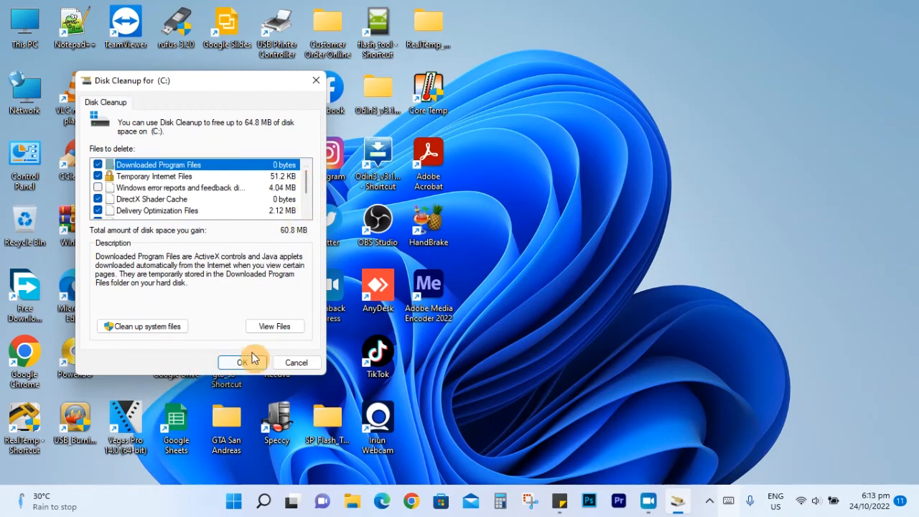
left_click(149, 326)
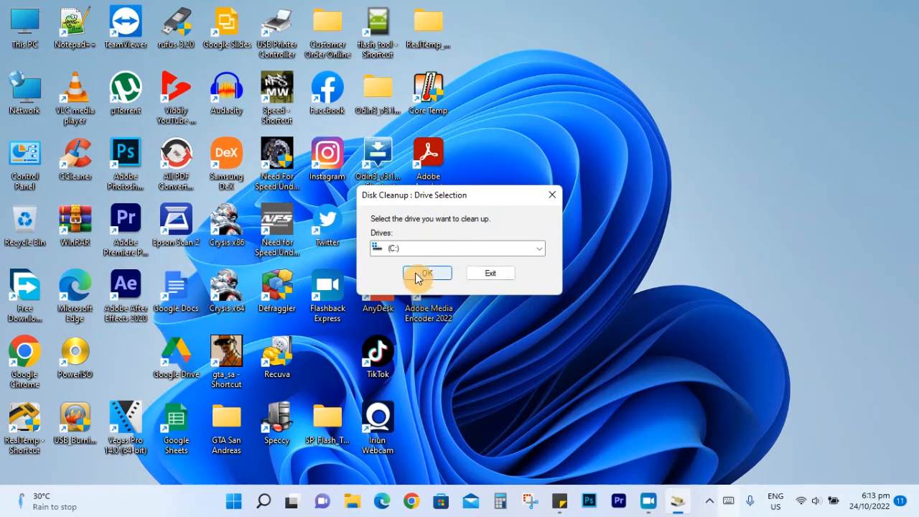
left_click(422, 273)
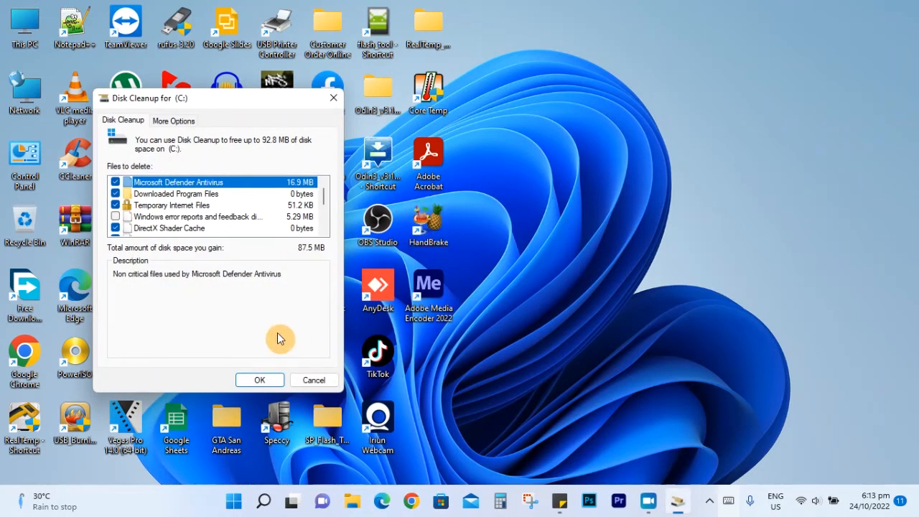
left_click(260, 381)
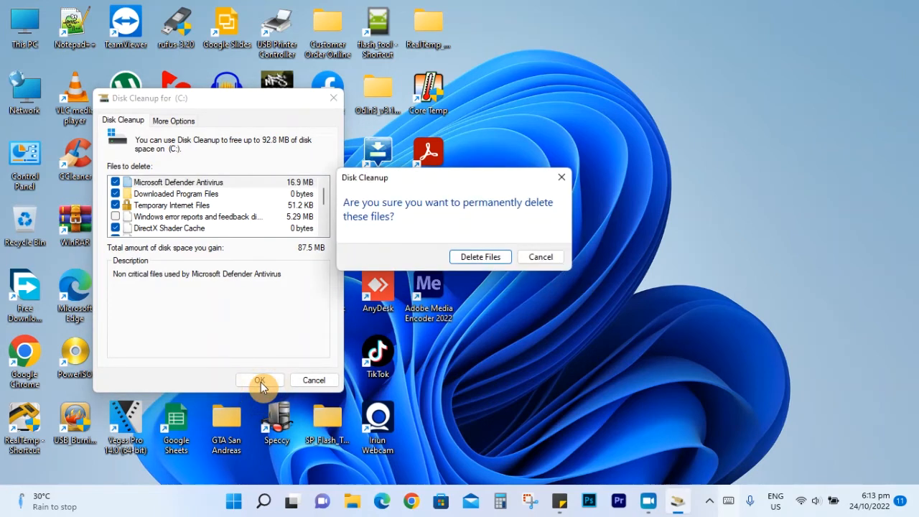
left_click(477, 257)
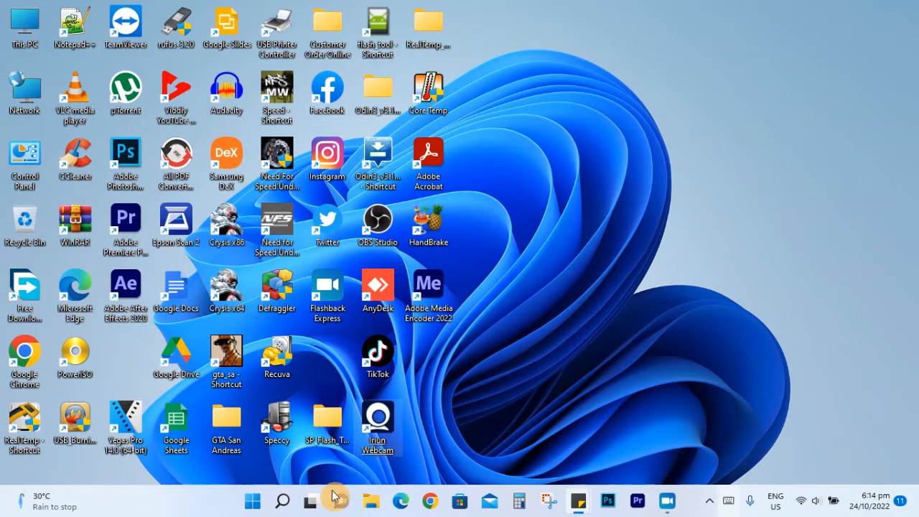
Open Defragment and Optimize Drives, check the status and optimization options for drive C:, and close the window.
left_click(284, 503)
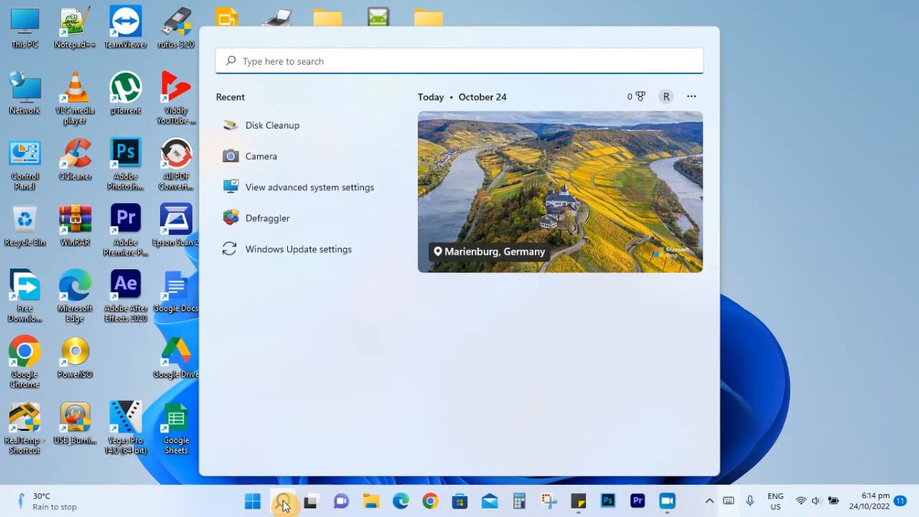
type("defr")
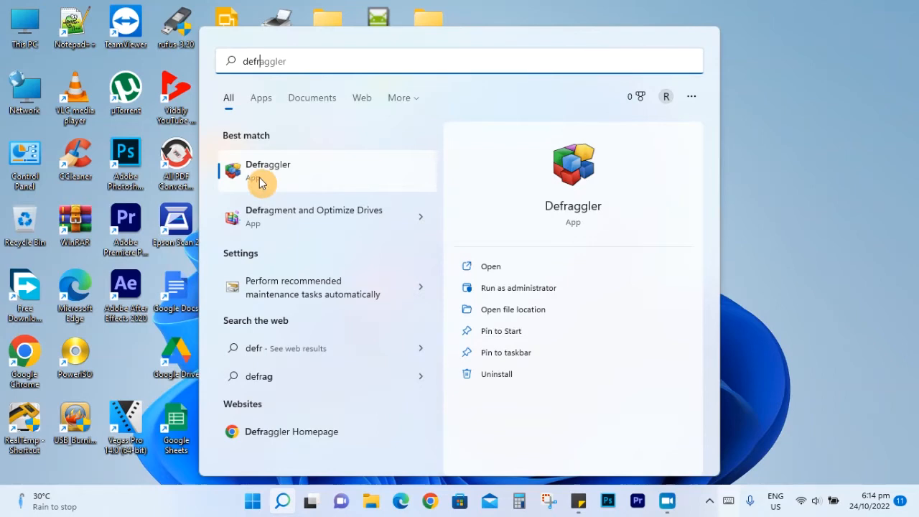
left_click(273, 216)
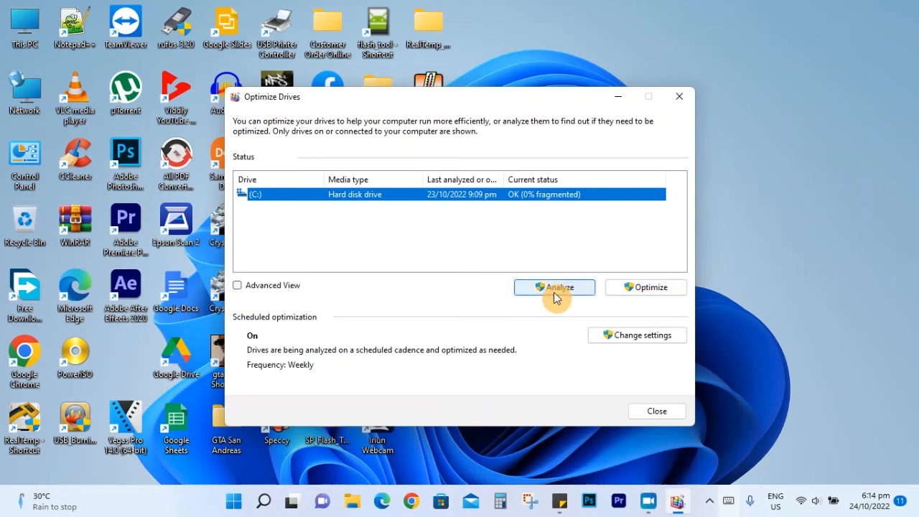
left_click(644, 297)
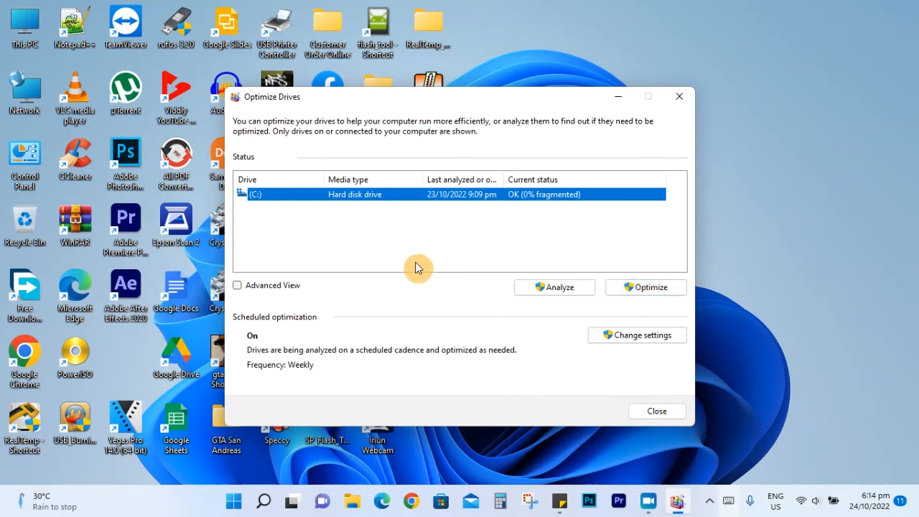
left_click(655, 412)
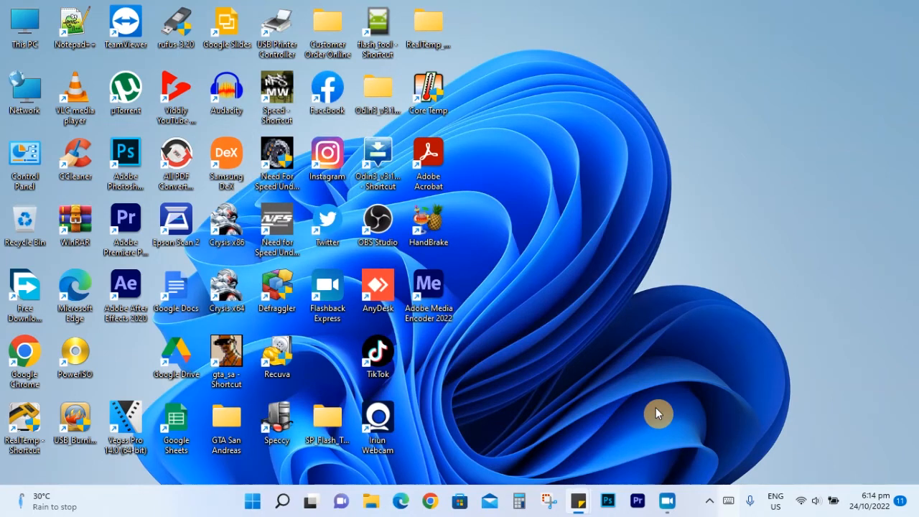
Switch to CCleaner and start a Health Check, closing Edge Chromium and Google Chrome and forcing the slow application to close.
left_click(711, 502)
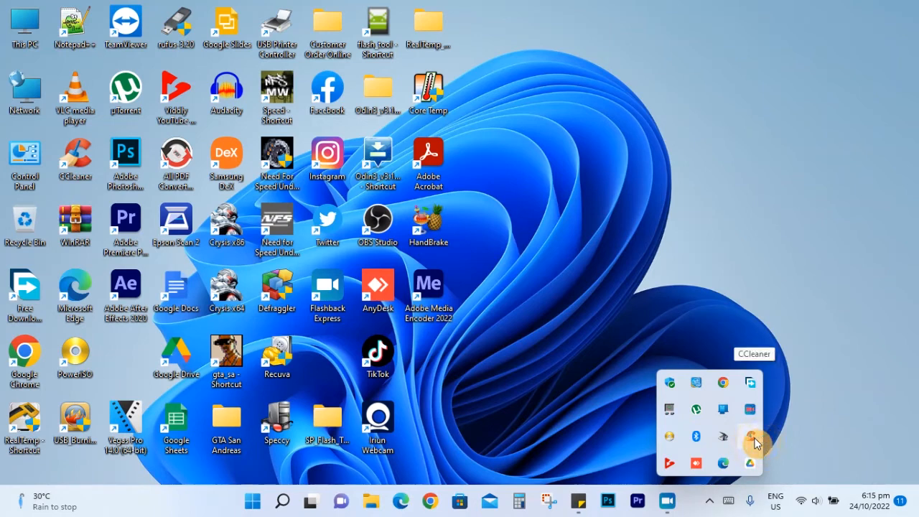
left_click(642, 233)
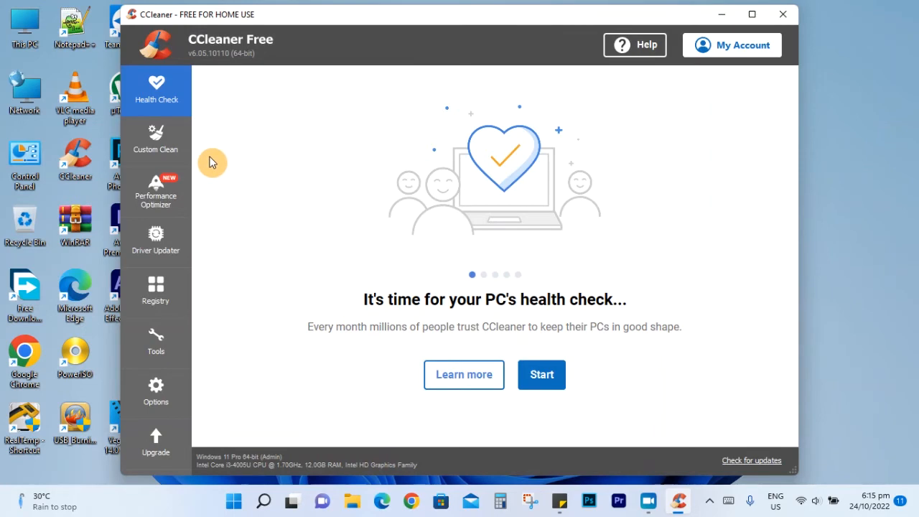
left_click(543, 375)
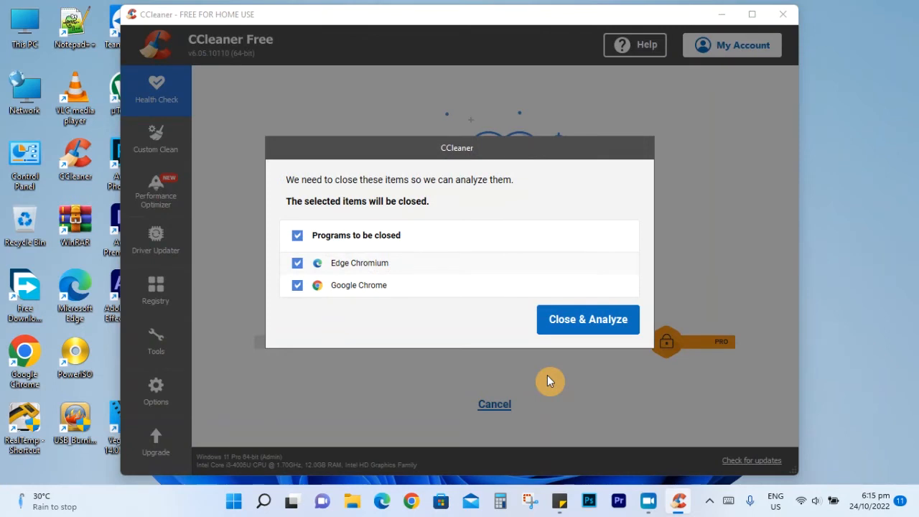
left_click(580, 328)
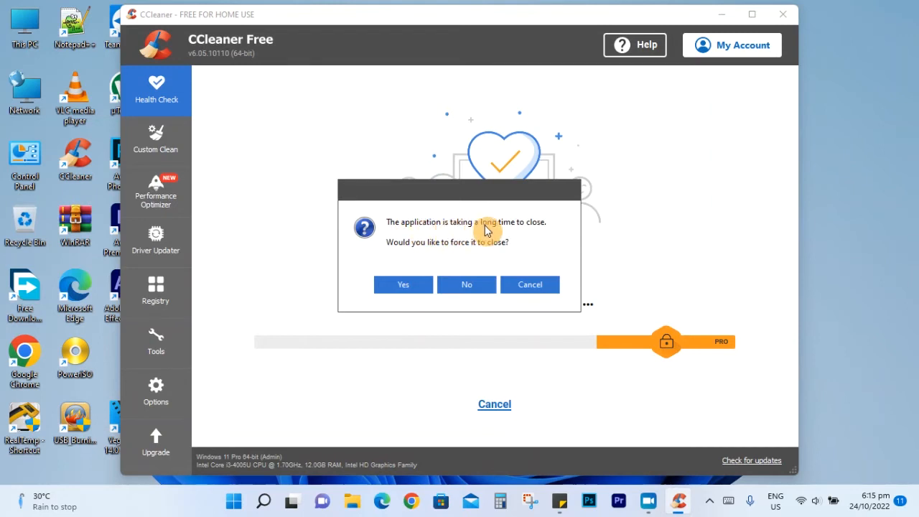
left_click(424, 291)
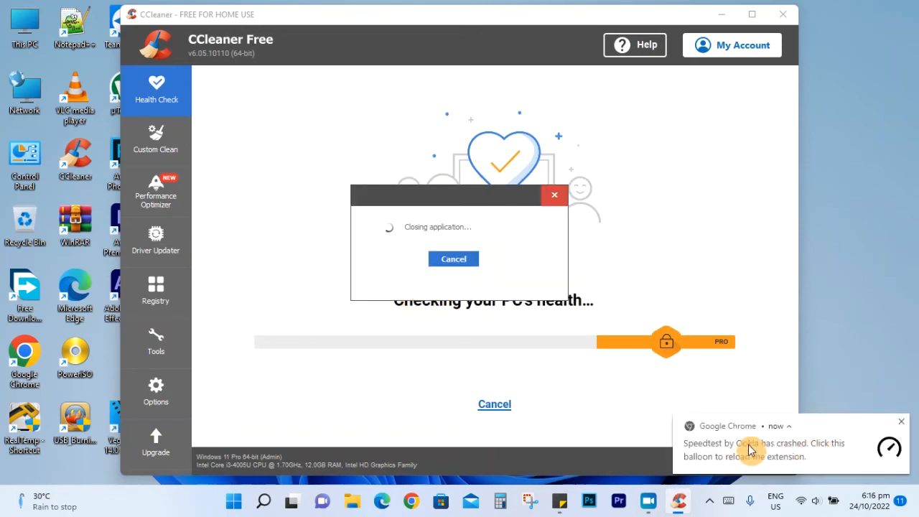
Check the background apps in the system tray while the Health Check runs, and fix the privacy and space issues it finds.
left_click(711, 501)
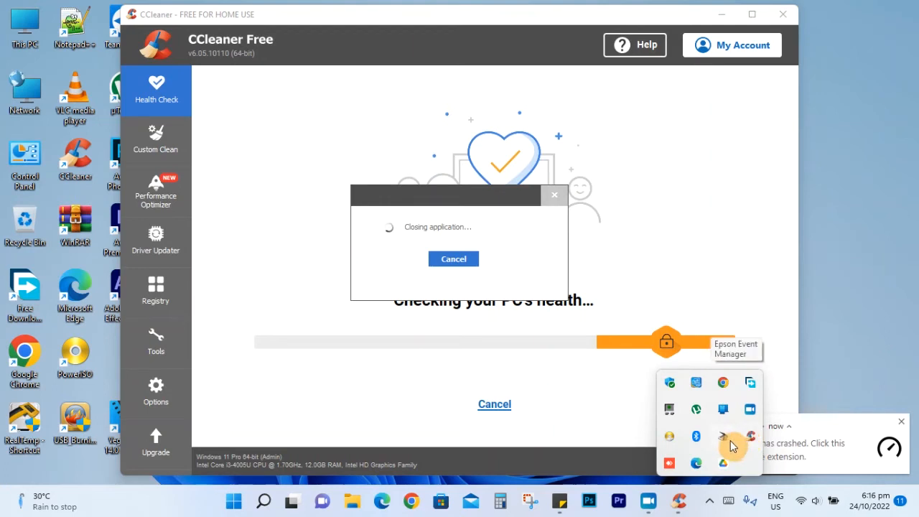
left_click(837, 399)
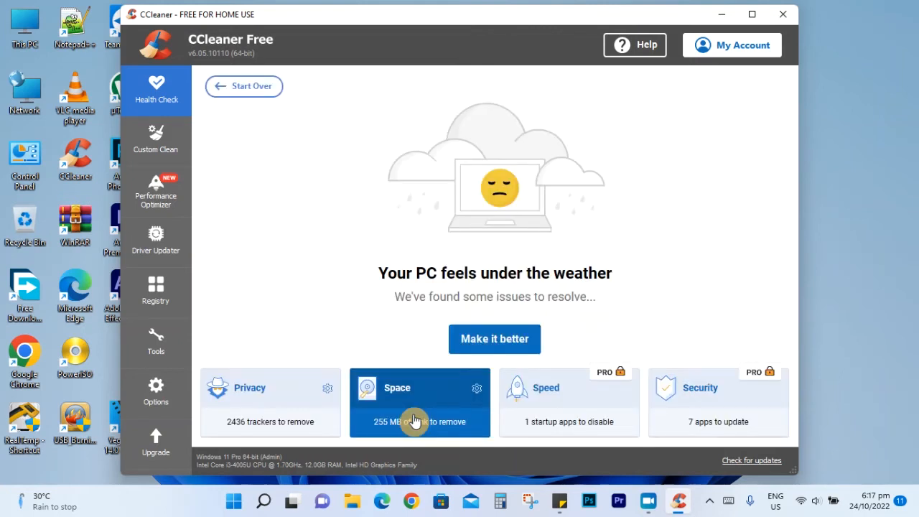
left_click(514, 344)
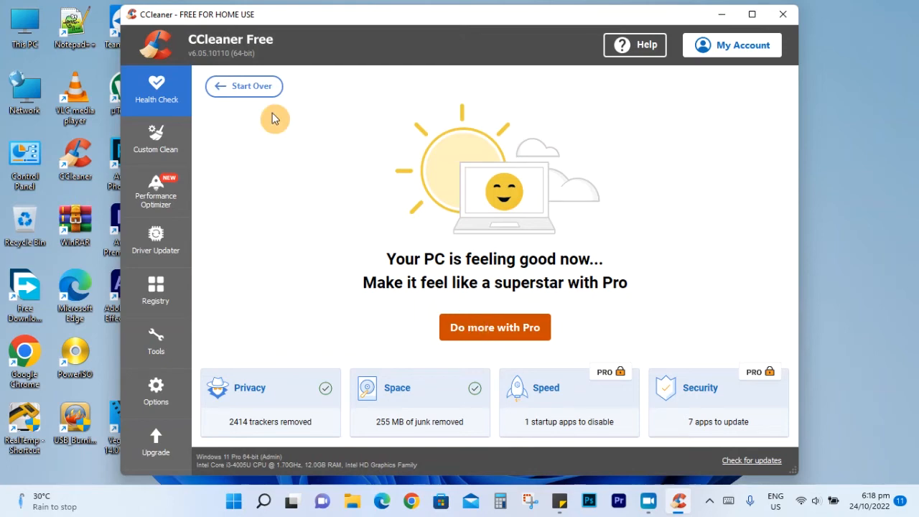
Examine CCleaner's Custom Clean, Performance Optimizer, Driver Updater, Registry, Tools, Options and Upgrade pages, and close the program.
left_click(175, 151)
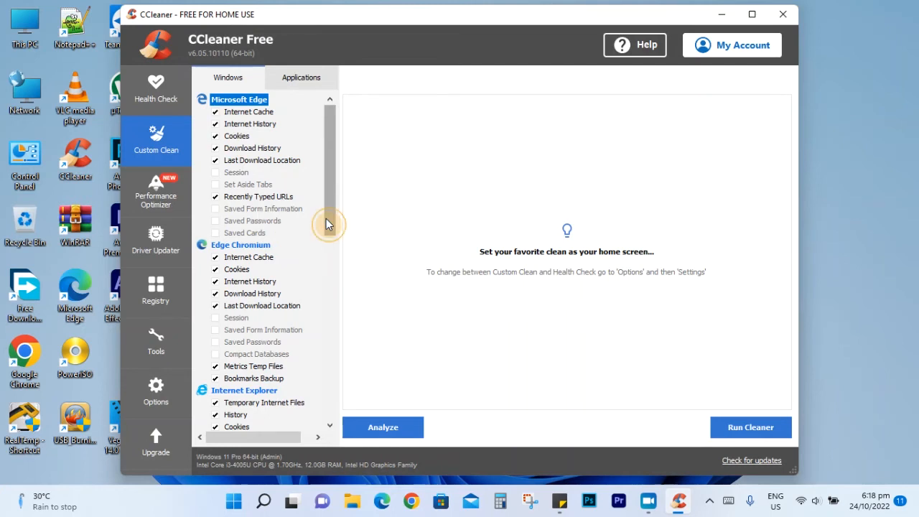
left_click_drag(329, 216, 341, 339)
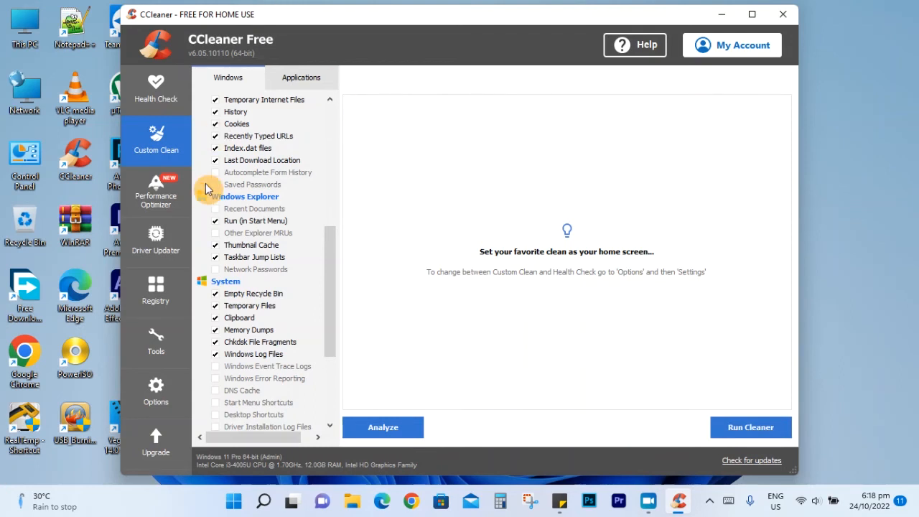
left_click(151, 195)
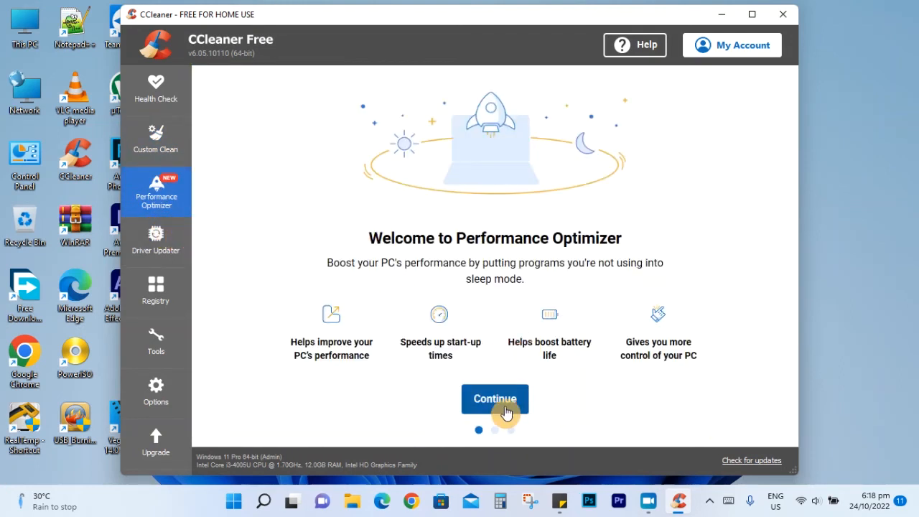
left_click(160, 252)
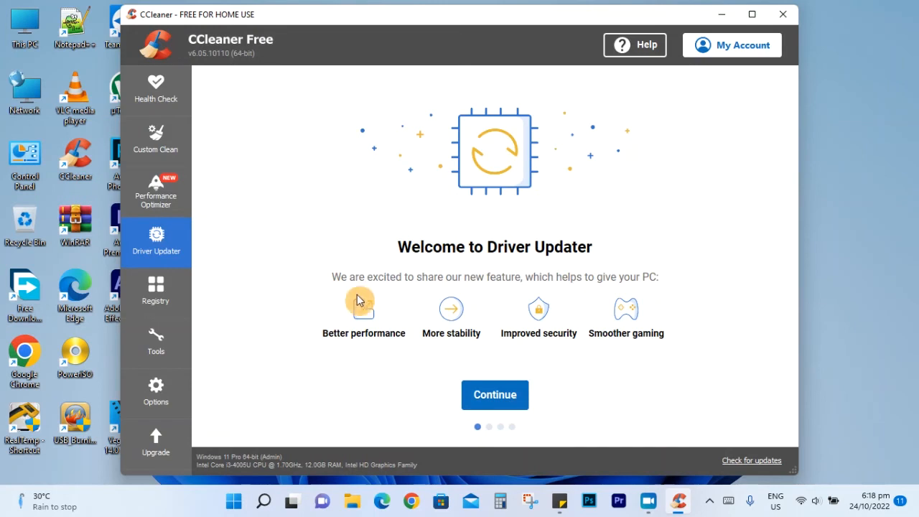
left_click(156, 296)
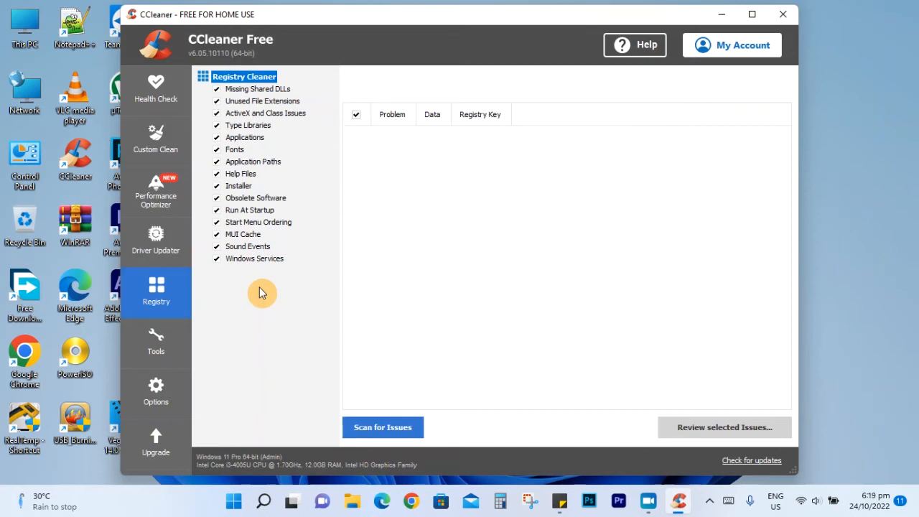
left_click(173, 348)
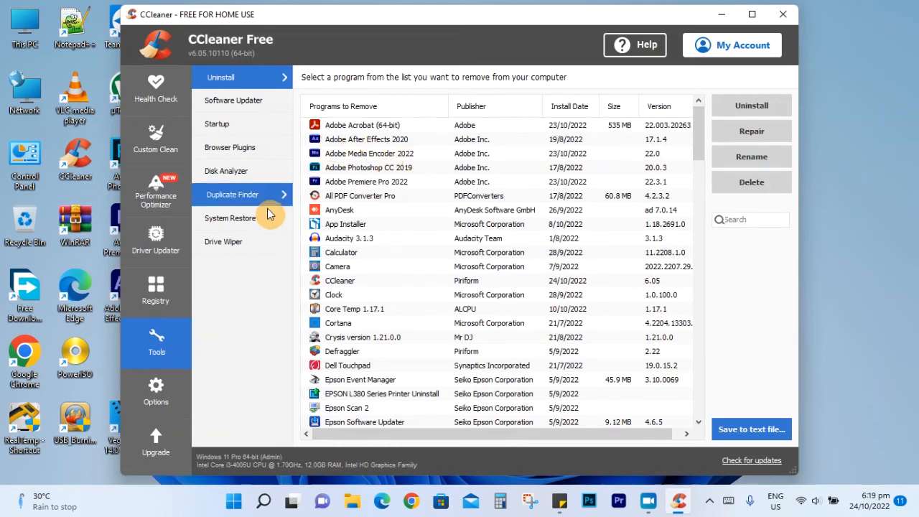
left_click(156, 402)
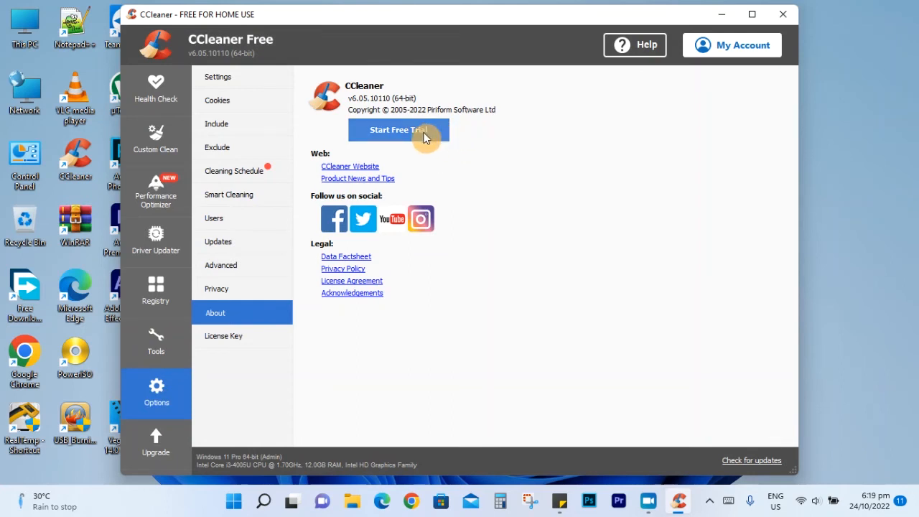
left_click(158, 450)
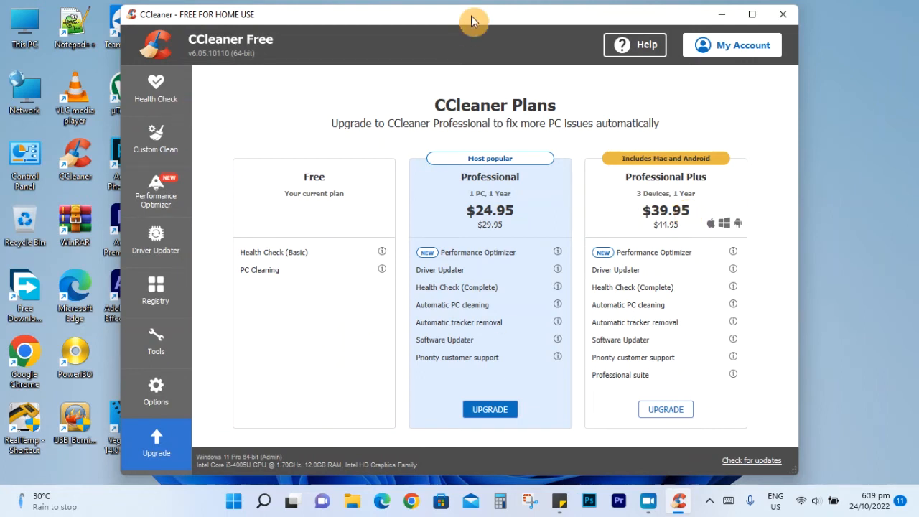
left_click(783, 15)
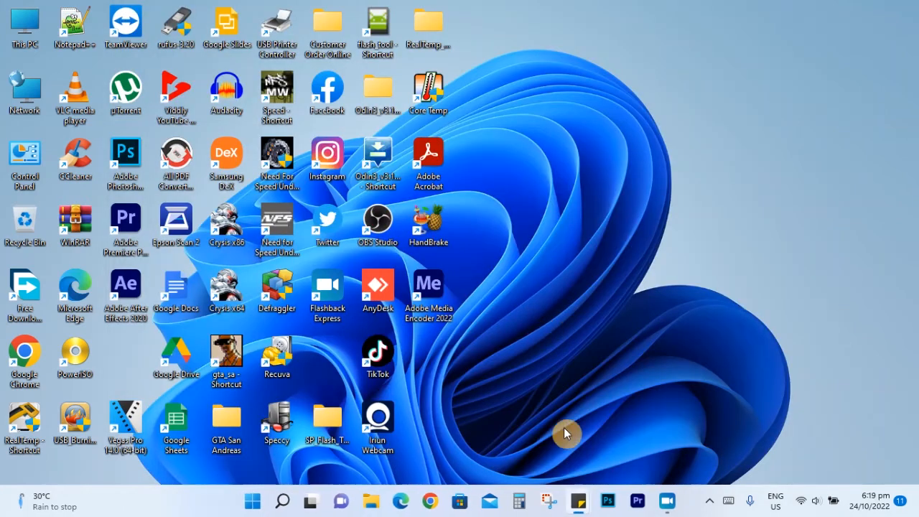
Switch to Google Chrome and restore the pages from the previous session.
left_click(428, 501)
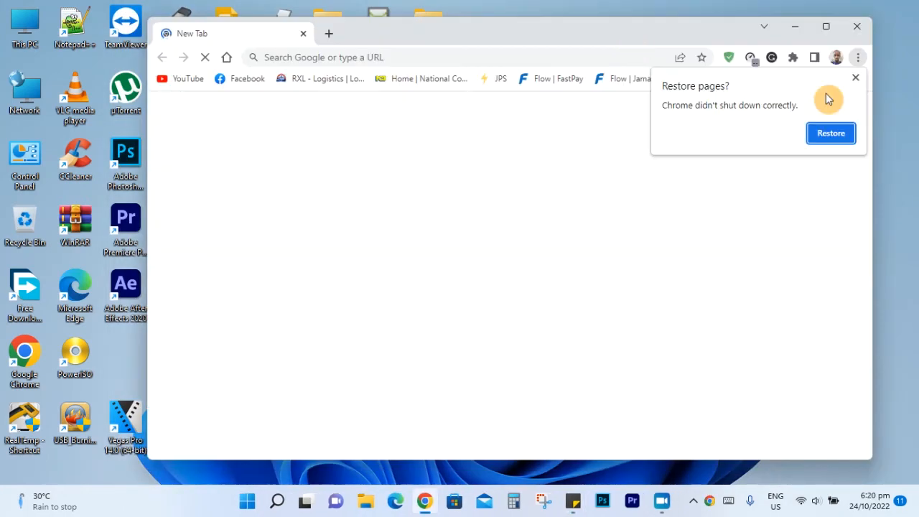
left_click(831, 134)
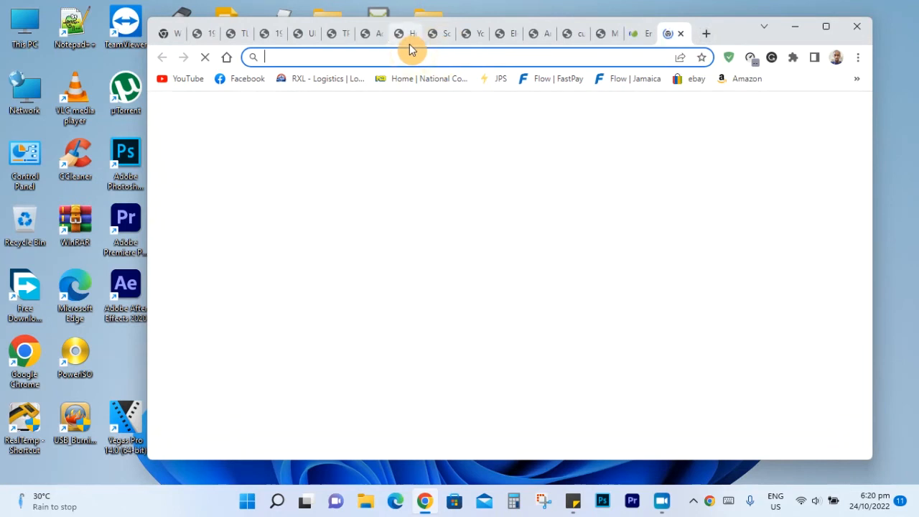
Search Google for ccleaner and locate the official ccleaner.com entry among the results.
left_click(357, 57)
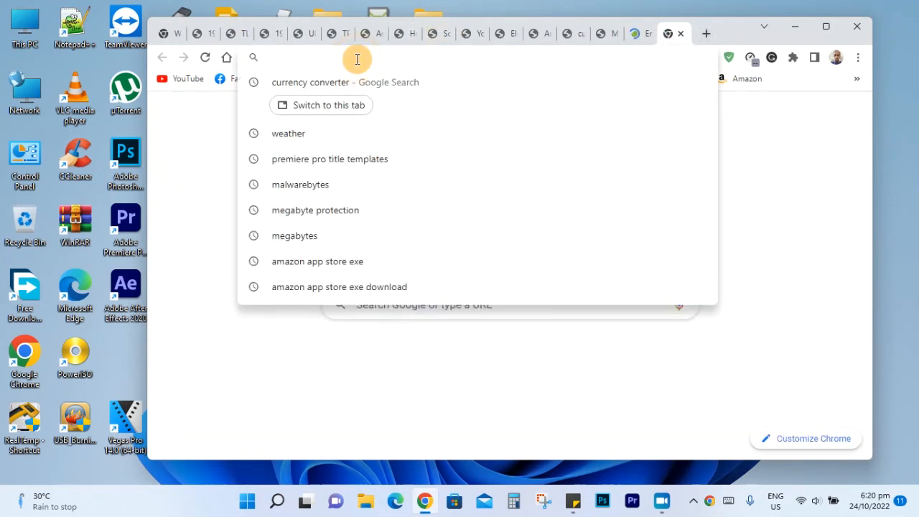
type("cl")
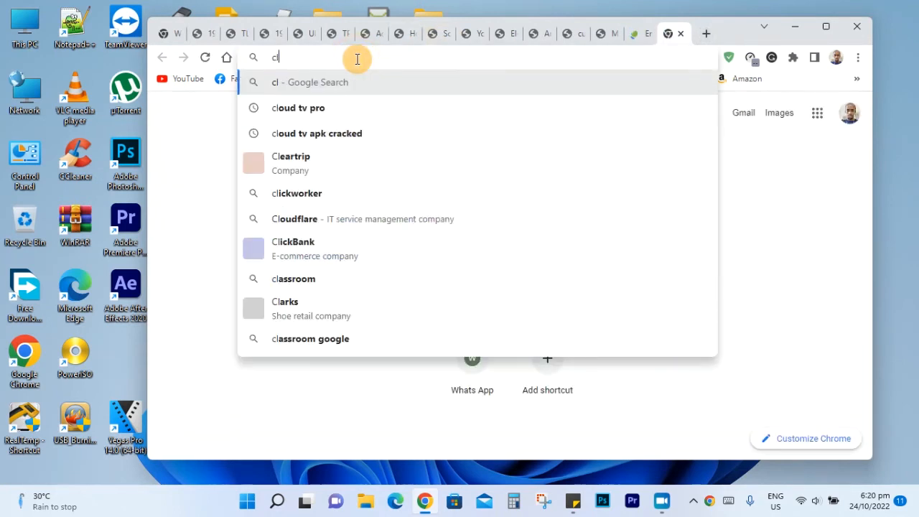
key("BackSpace")
type("cleaner")
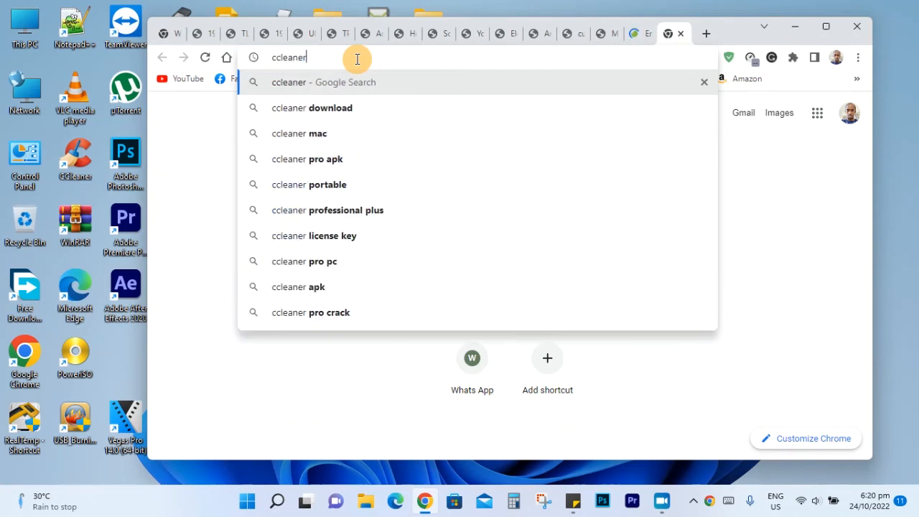
key("Return")
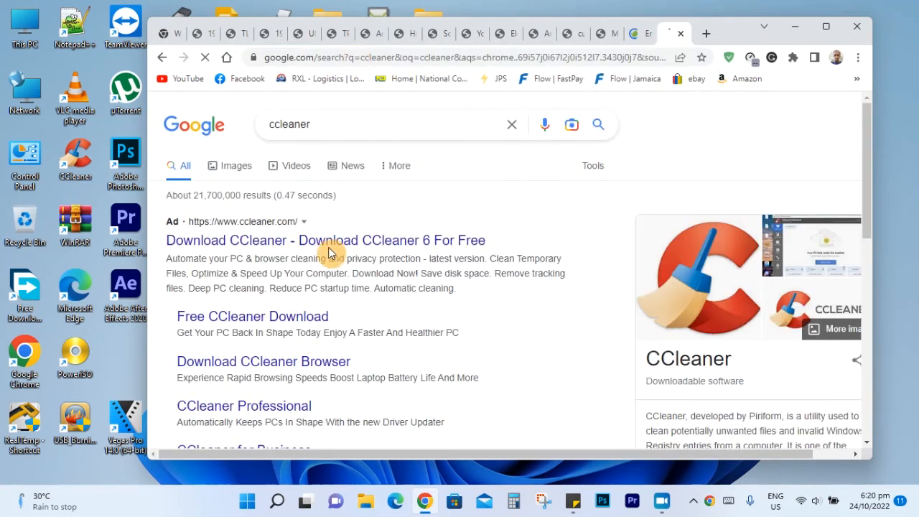
scroll(329, 252, "down", 2)
scroll(328, 251, "down", 2)
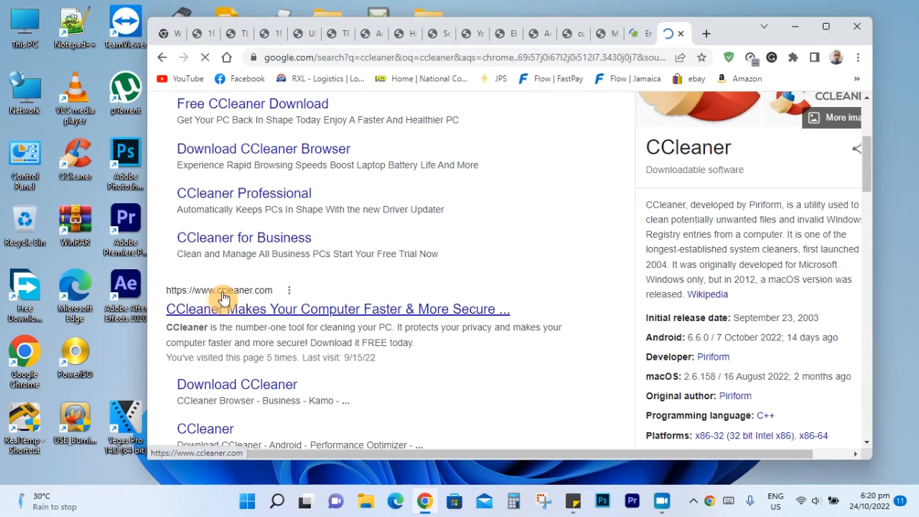
left_click(463, 57)
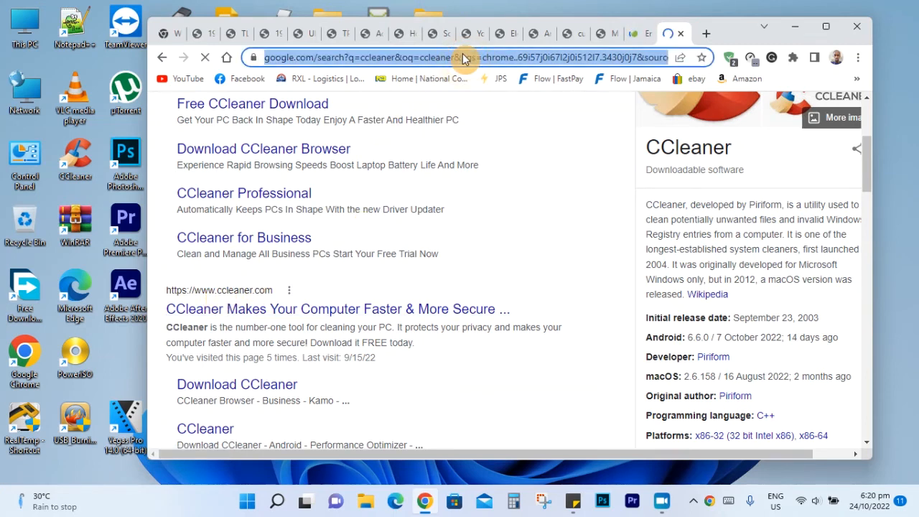
type("www")
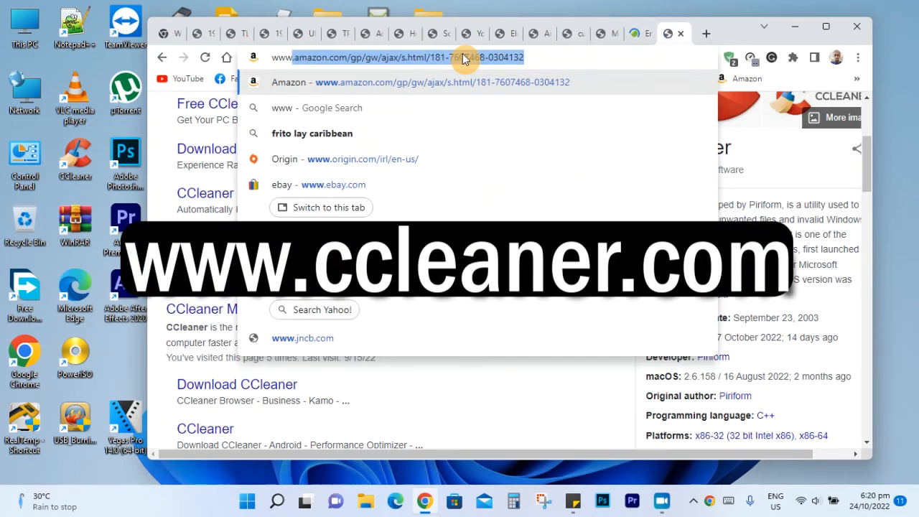
type(".clecaner")
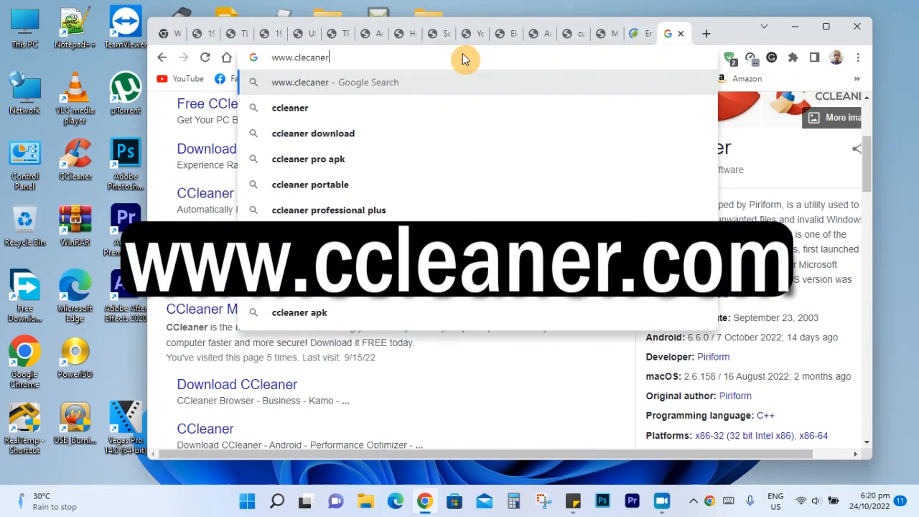
type(".com")
key("Return")
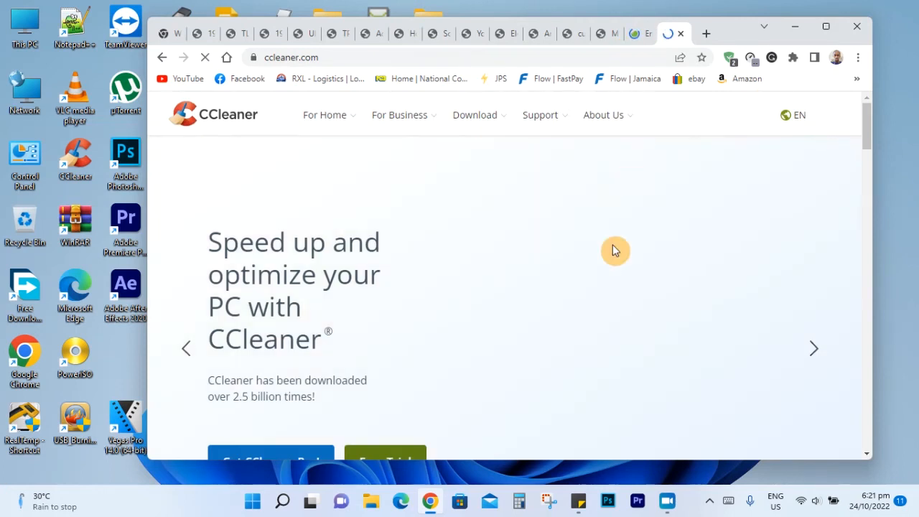
Examine the CCleaner home page, including its download options and the feature comparison between CCleaner Free and CCleaner Professional.
scroll(614, 250, "down", 5)
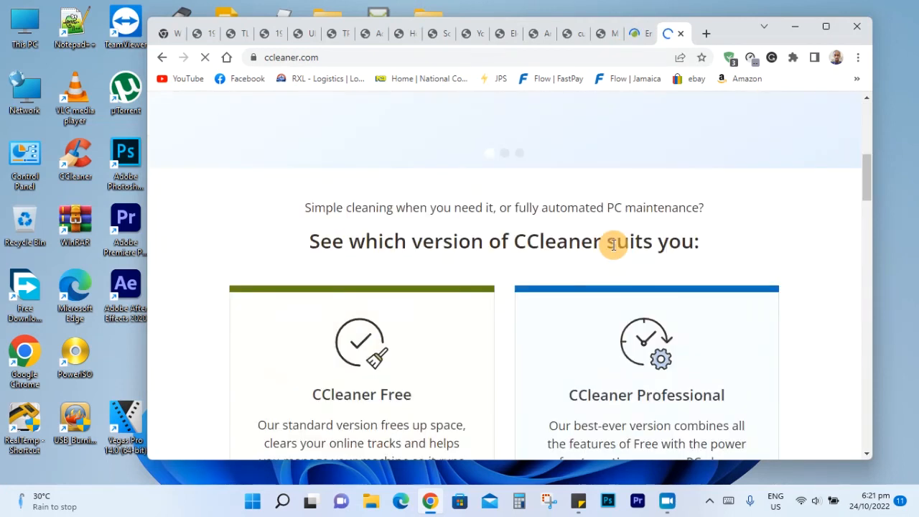
scroll(614, 250, "up", 3)
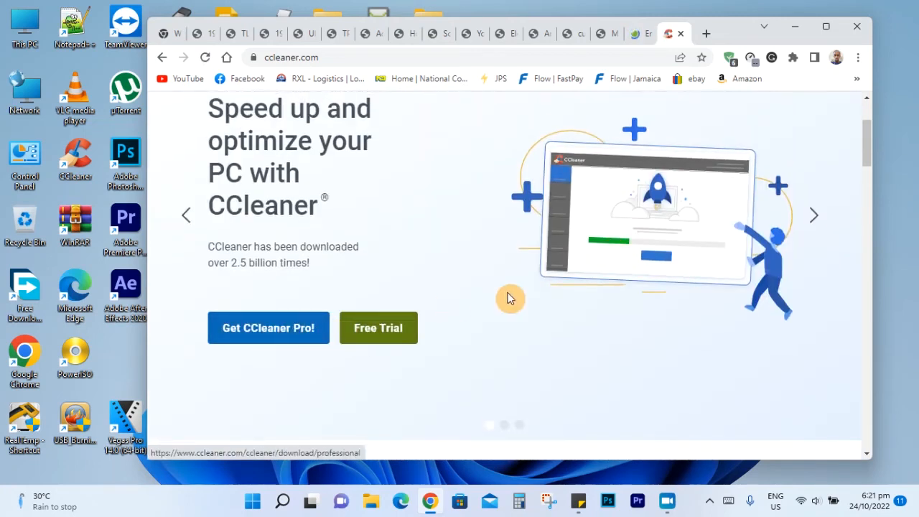
scroll(508, 297, "up", 2)
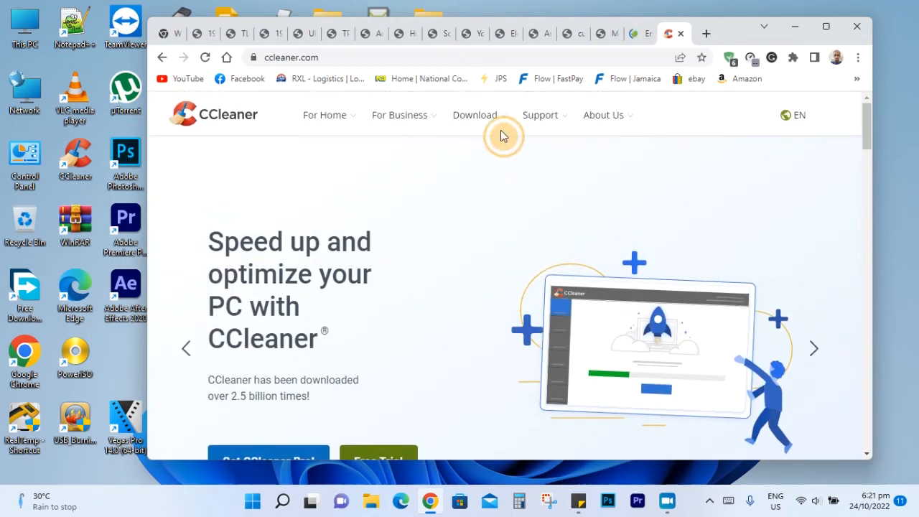
mouse_move(496, 119)
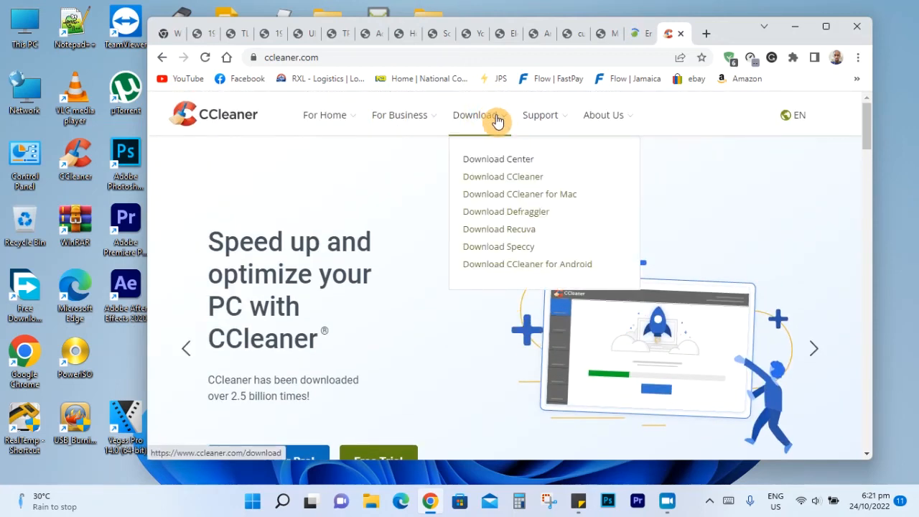
scroll(764, 230, "down", 10)
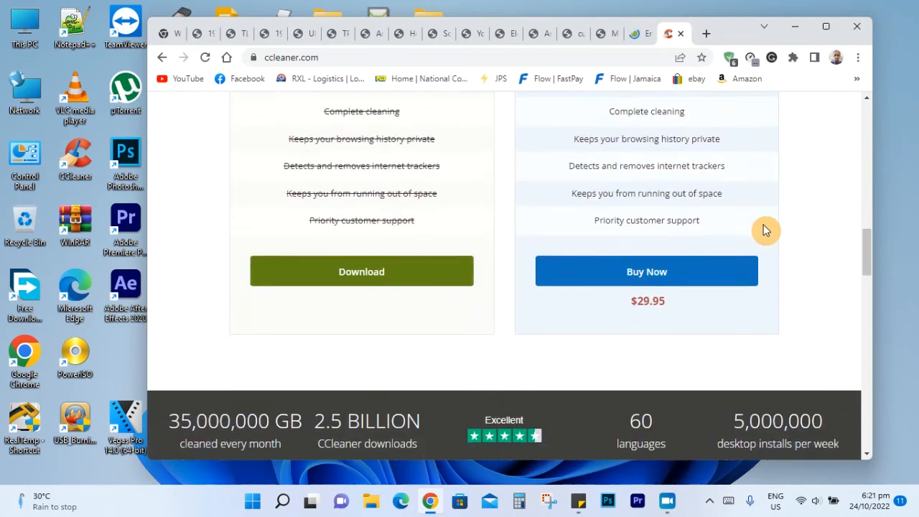
scroll(764, 230, "down", 1)
scroll(472, 298, "up", 3)
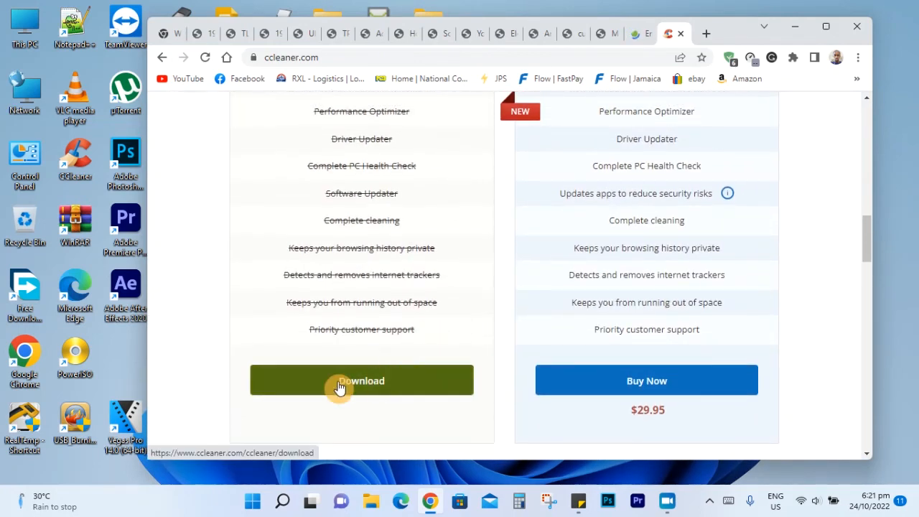
scroll(340, 388, "up", 4)
scroll(340, 388, "down", 10)
scroll(340, 388, "up", 4)
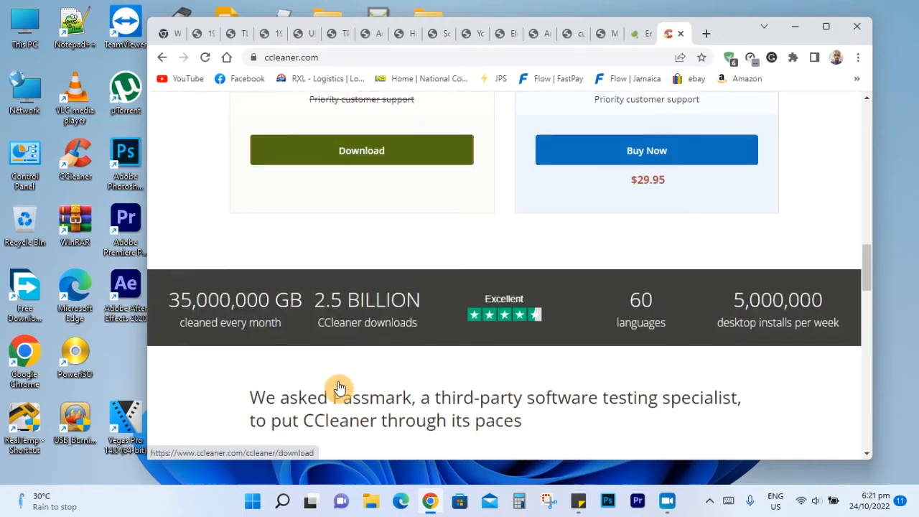
scroll(339, 388, "down", 1)
scroll(340, 388, "up", 9)
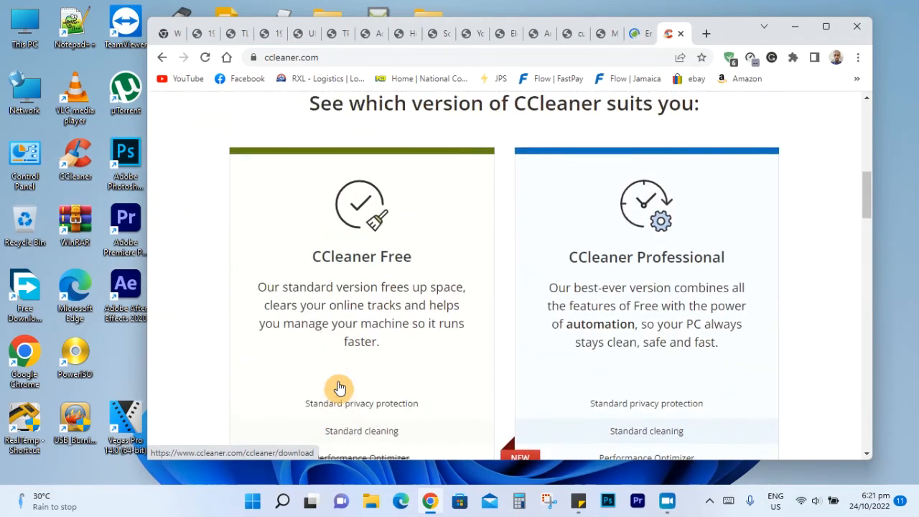
scroll(657, 359, "down", 3)
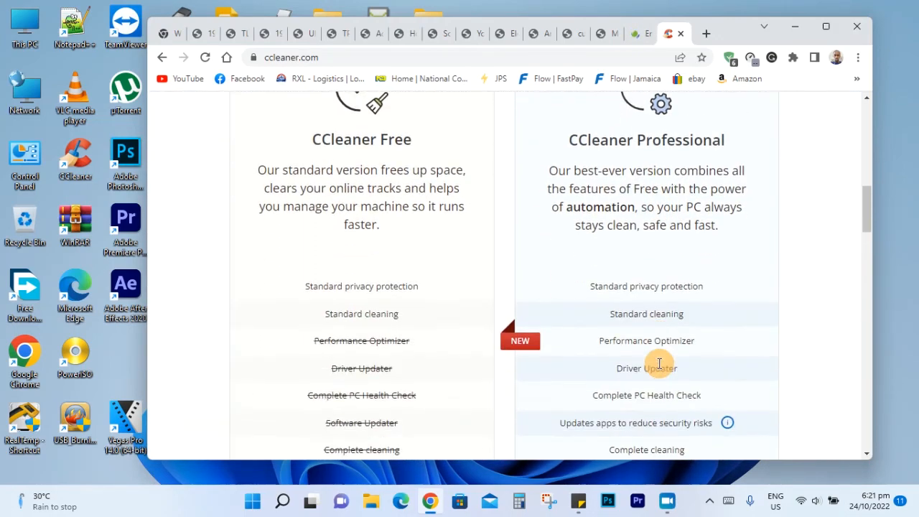
scroll(692, 331, "down", 4)
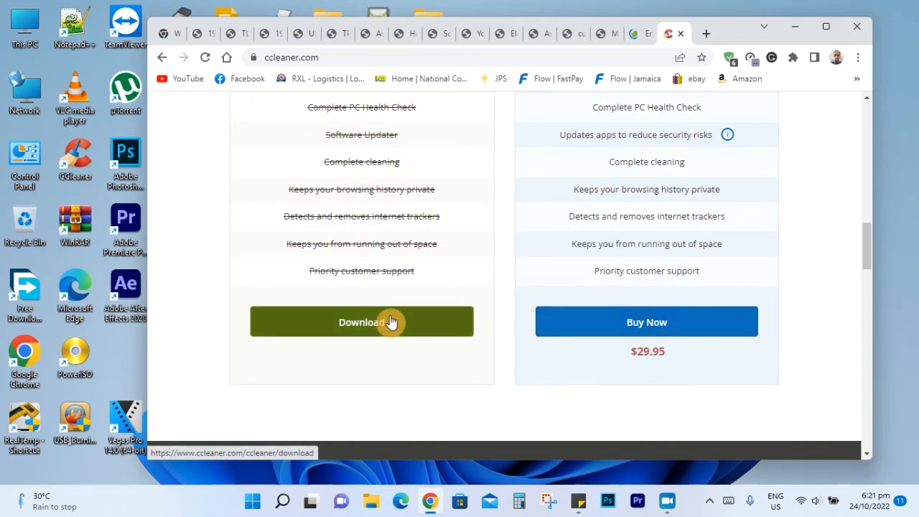
Open the CCleaner Free download page and download the free edition as ccsetup605.exe to the Downloads folder.
left_click(338, 323)
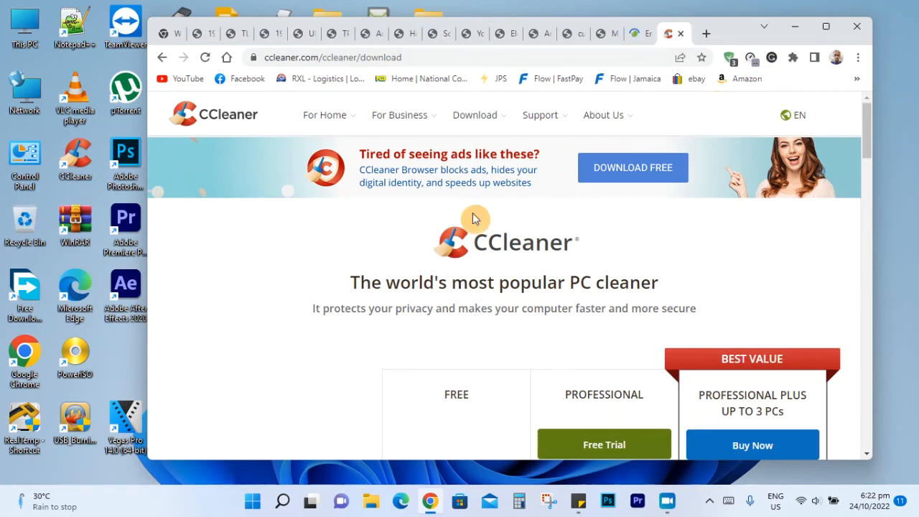
scroll(496, 334, "down", 3)
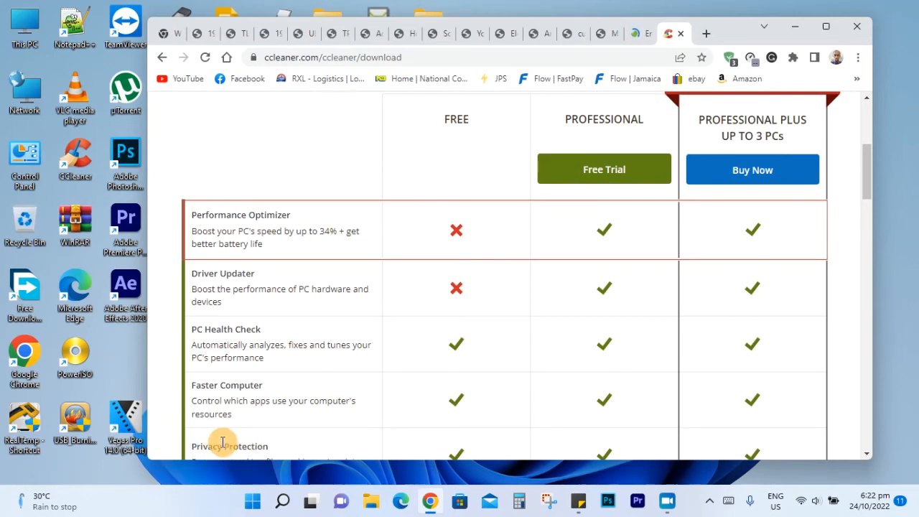
scroll(479, 273, "down", 4)
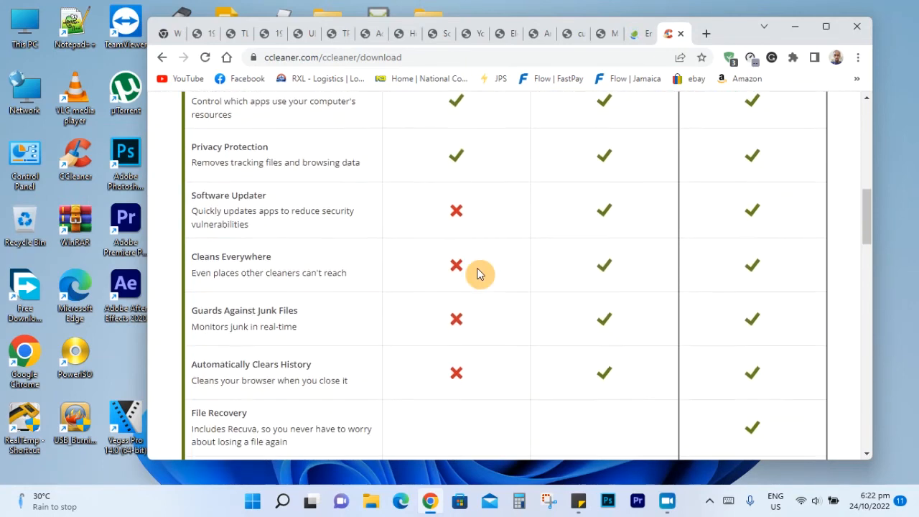
scroll(480, 273, "down", 6)
scroll(480, 273, "up", 1)
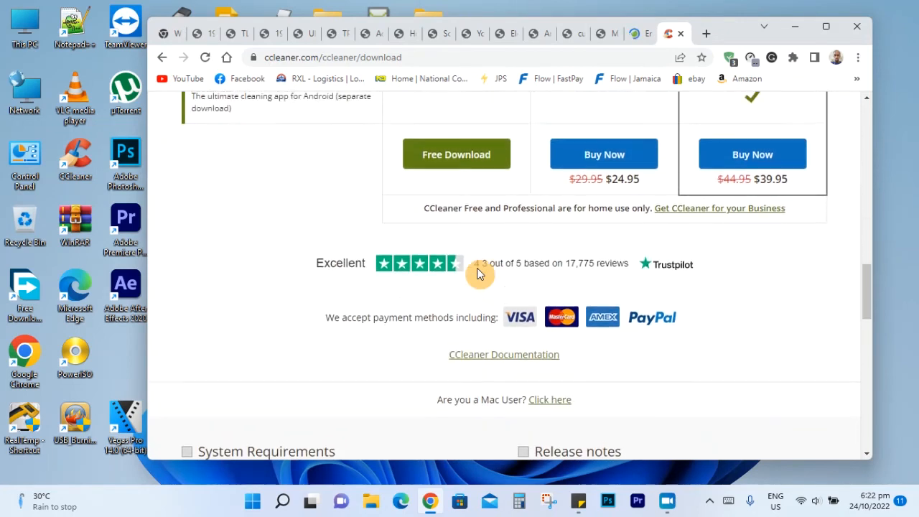
scroll(480, 273, "up", 1)
left_click(446, 246)
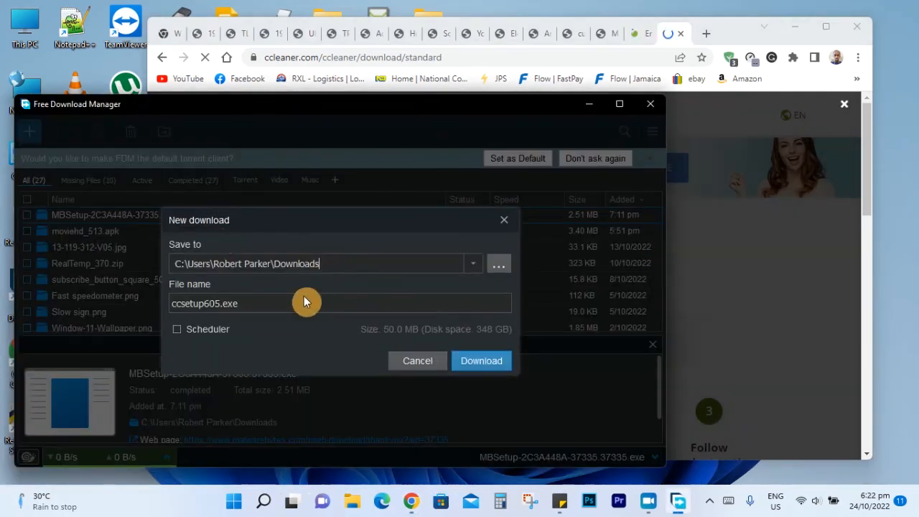
left_click(456, 363)
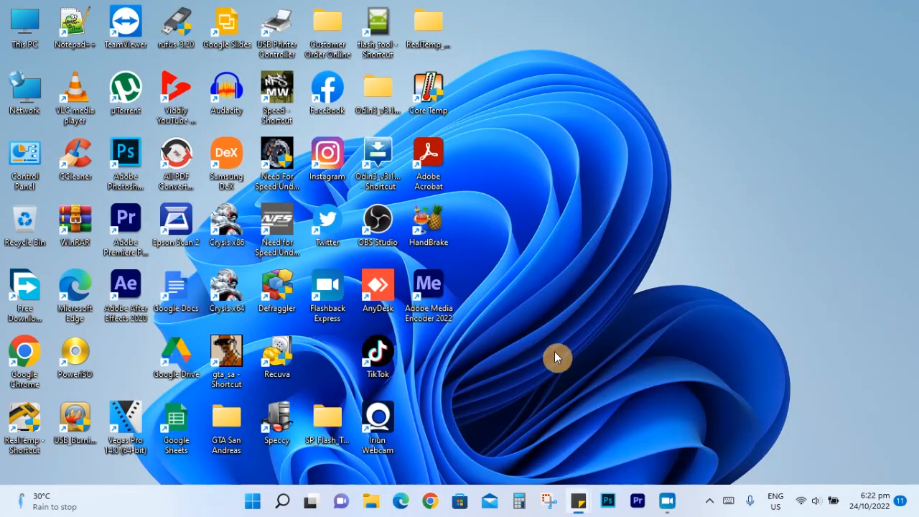
Reopen Google Chrome, run an internet speed test at fast.com in a new tab, and show its latency and upload details.
left_click(431, 502)
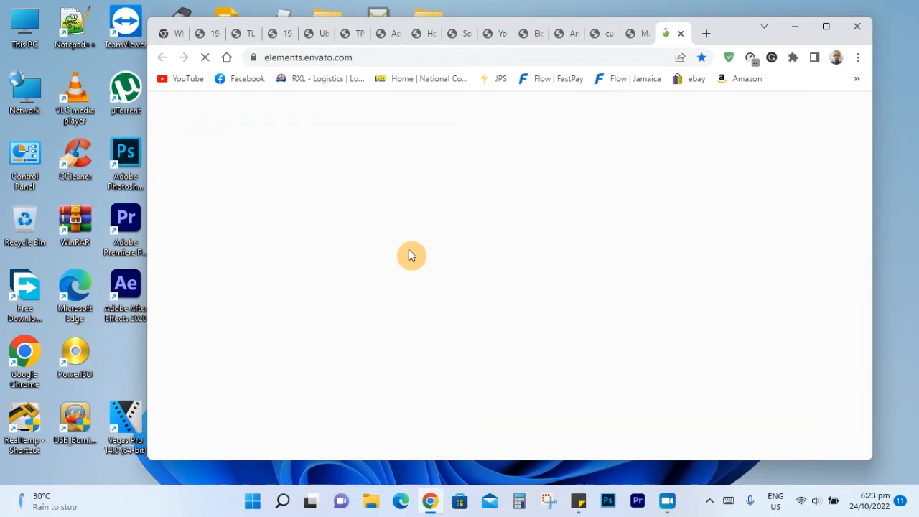
left_click(708, 34)
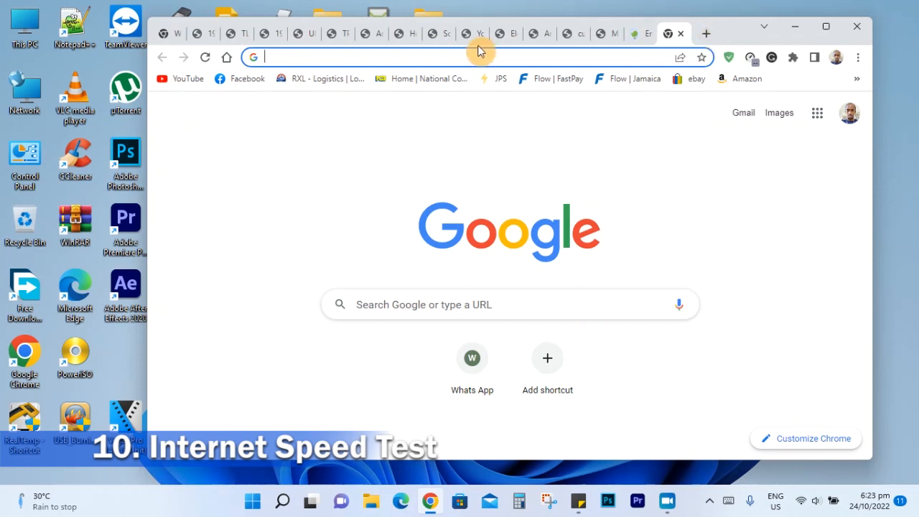
left_click(409, 58)
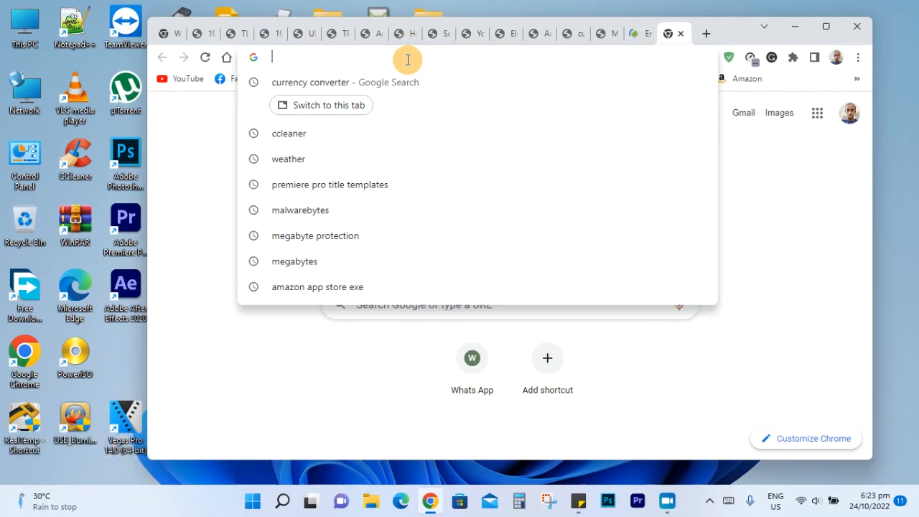
type("f")
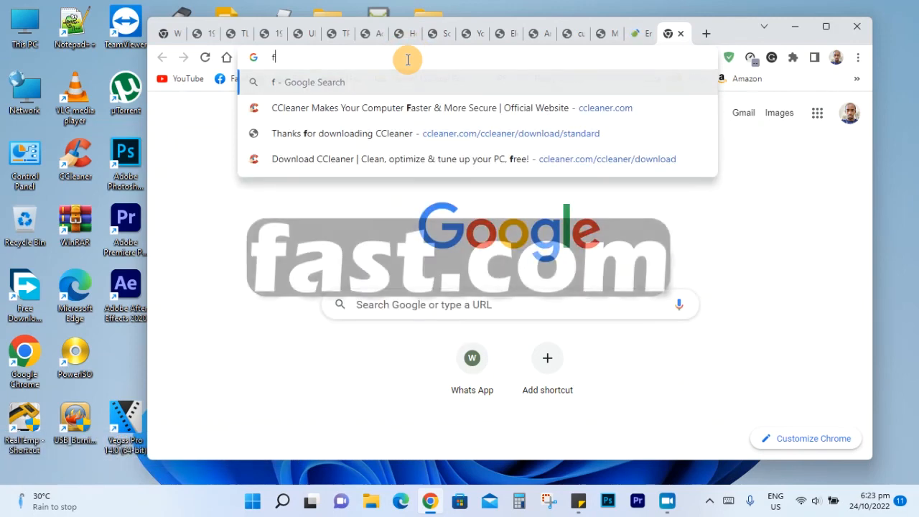
type("ast.com")
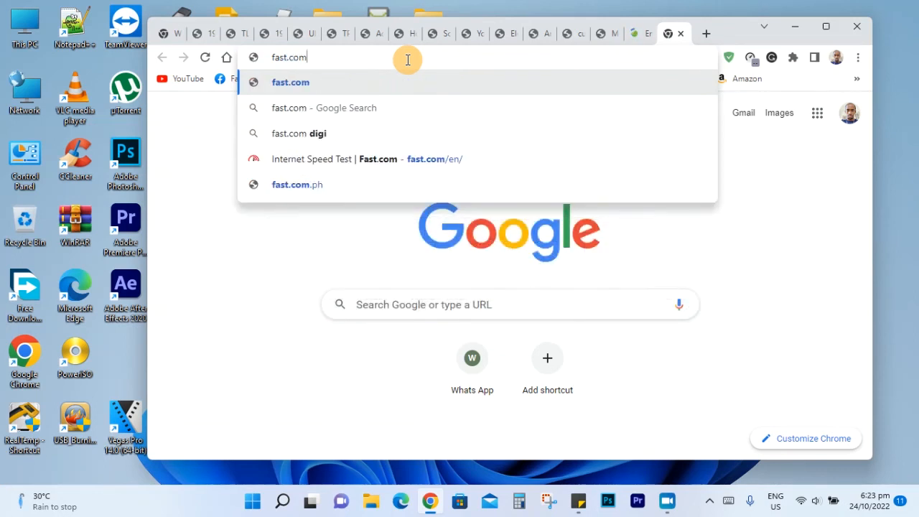
key("Return")
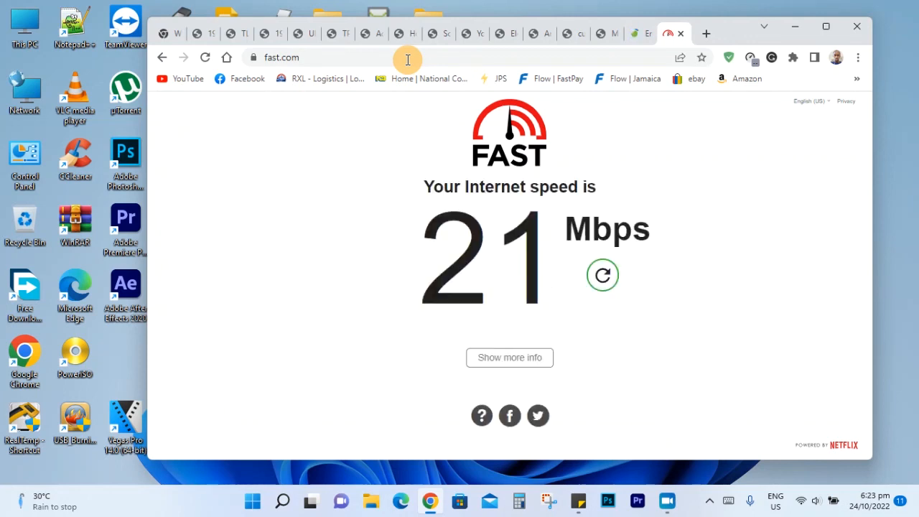
left_click(532, 359)
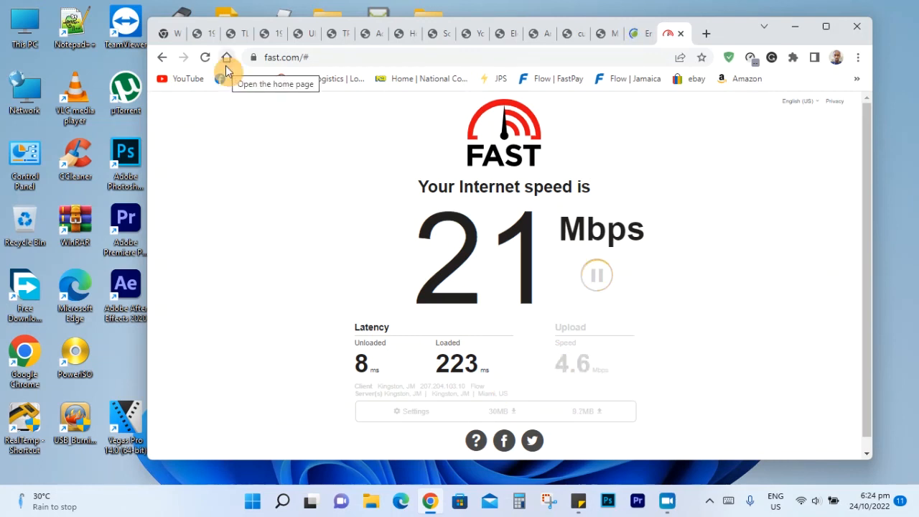
Go back to the blank Google start page and enter the fast.com address again.
key("alt+Left")
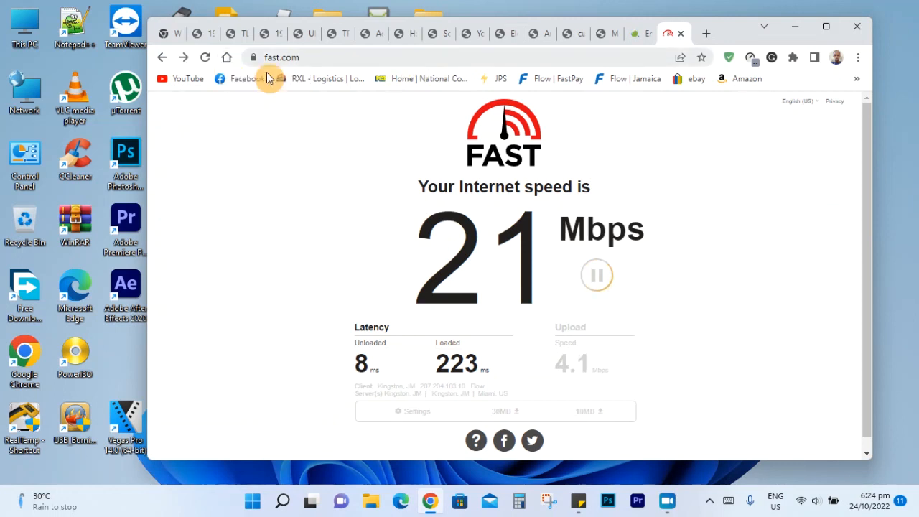
left_click(163, 61)
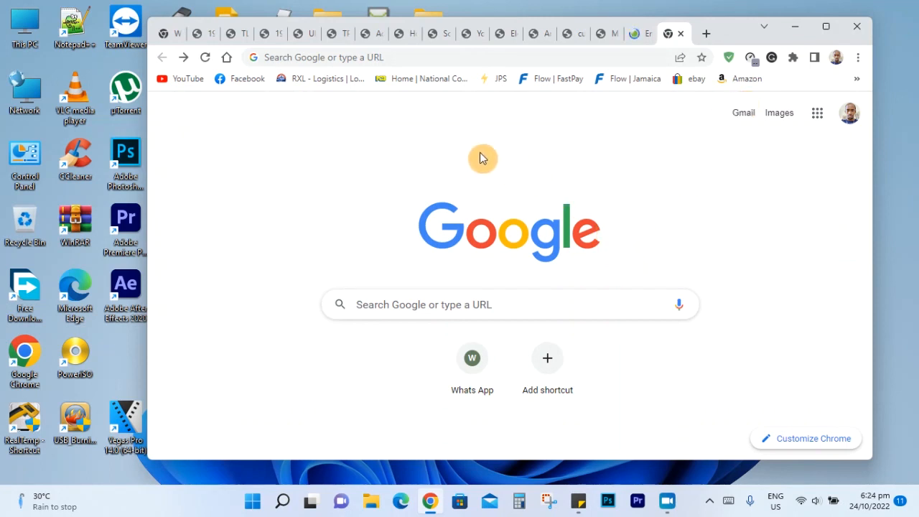
left_click(350, 59)
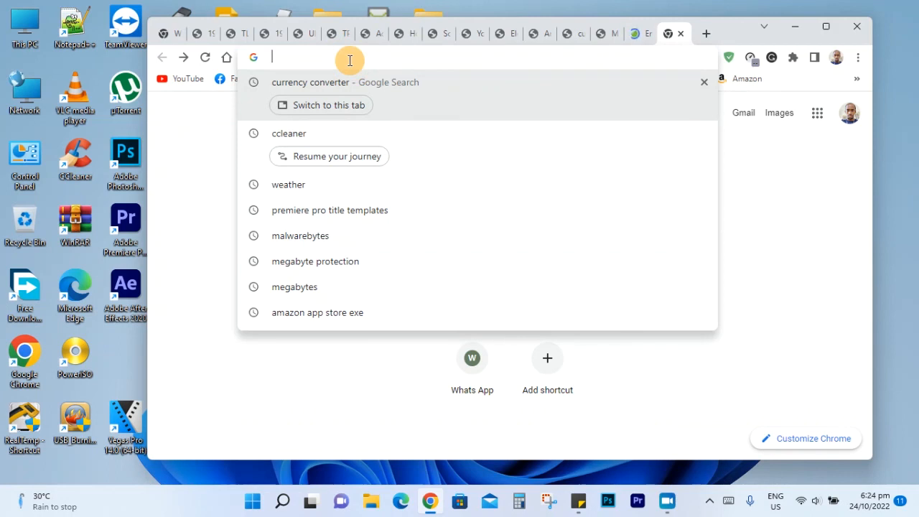
type("fa")
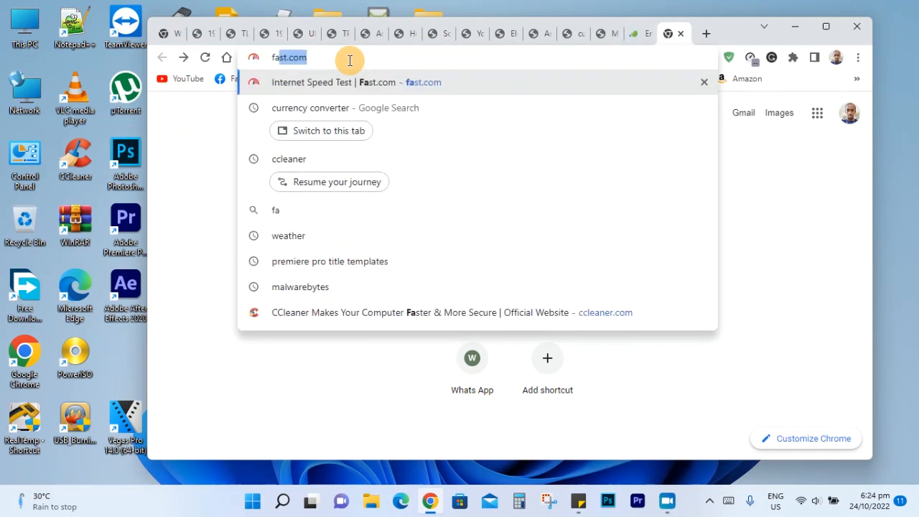
type("st.")
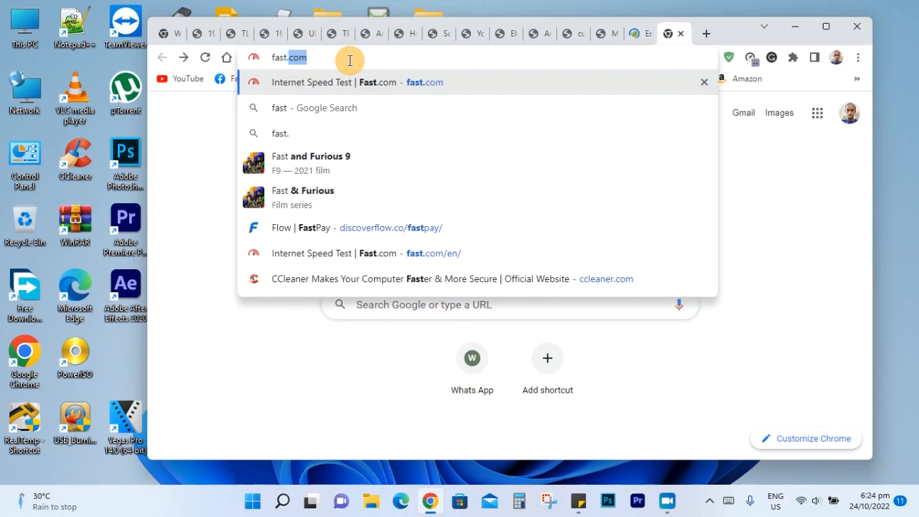
type("com")
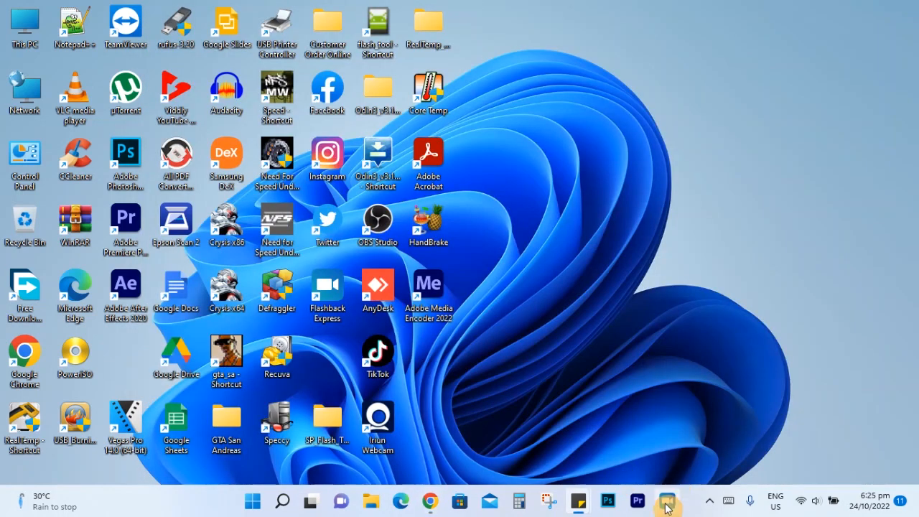
left_click(667, 505)
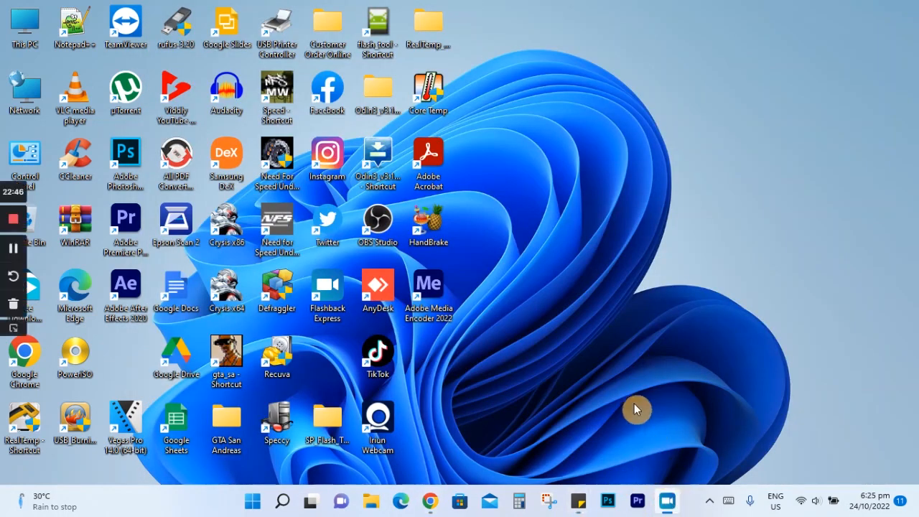